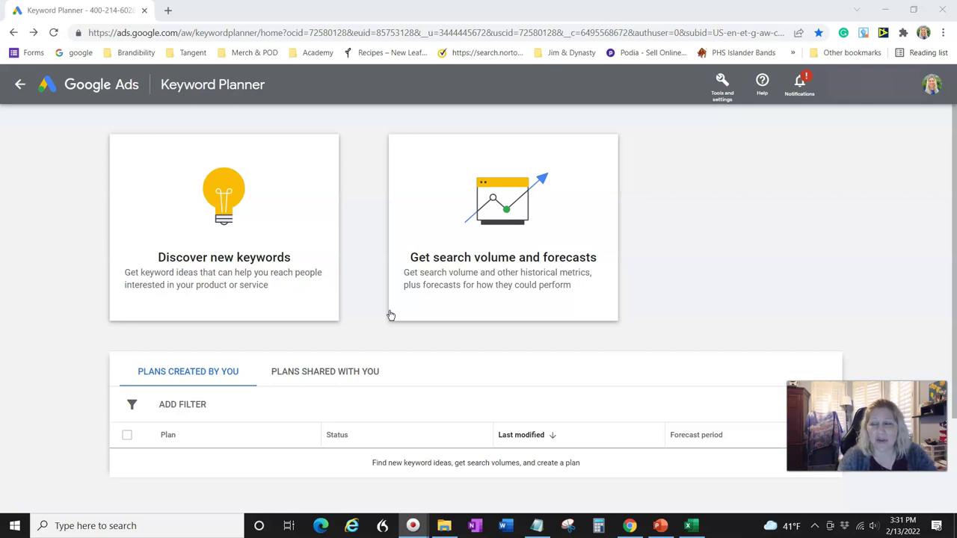
Step: Return to the account overview and reopen Keyword Planner from there
left_click(24, 84)
left_click(25, 84)
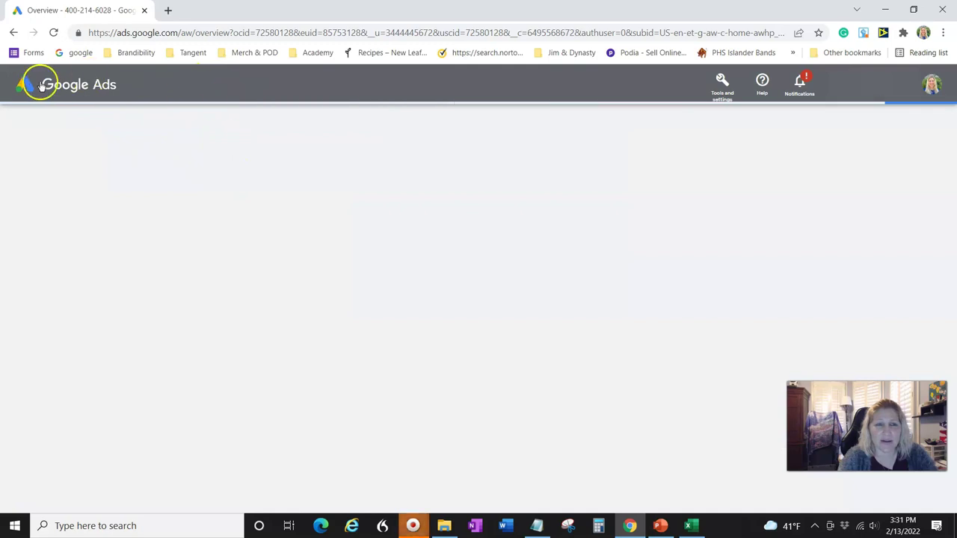
left_click(722, 88)
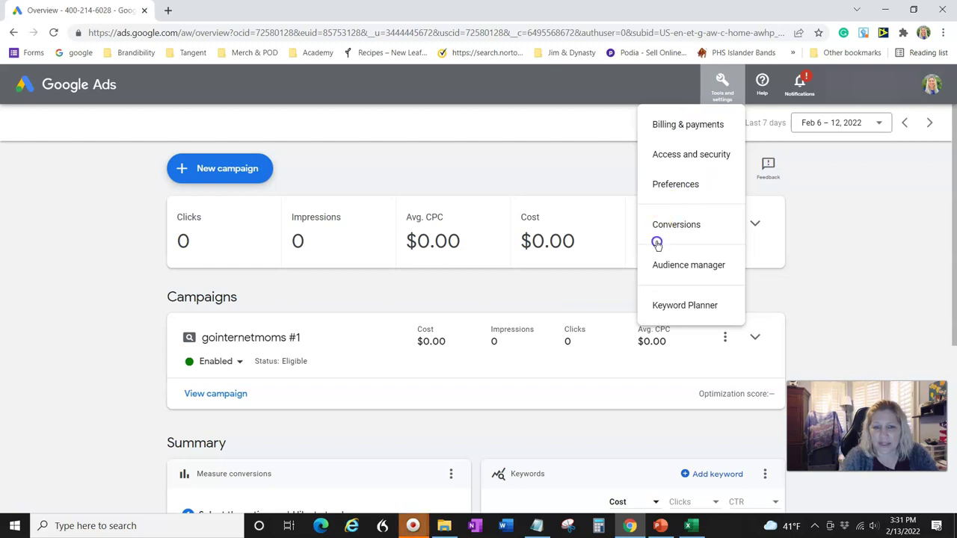
left_click(675, 308)
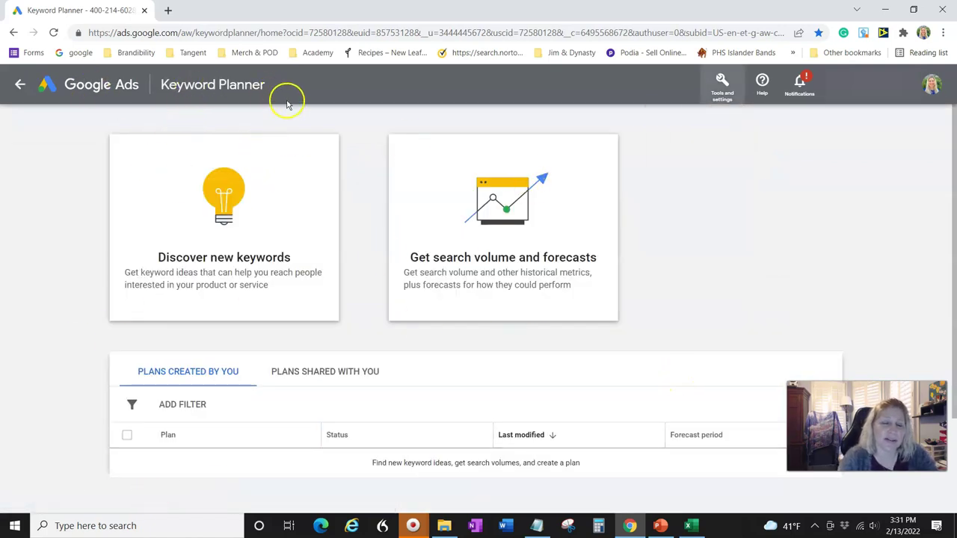
Step: Discover new keywords starting from the keyword "activity books" and get the results
left_click(219, 247)
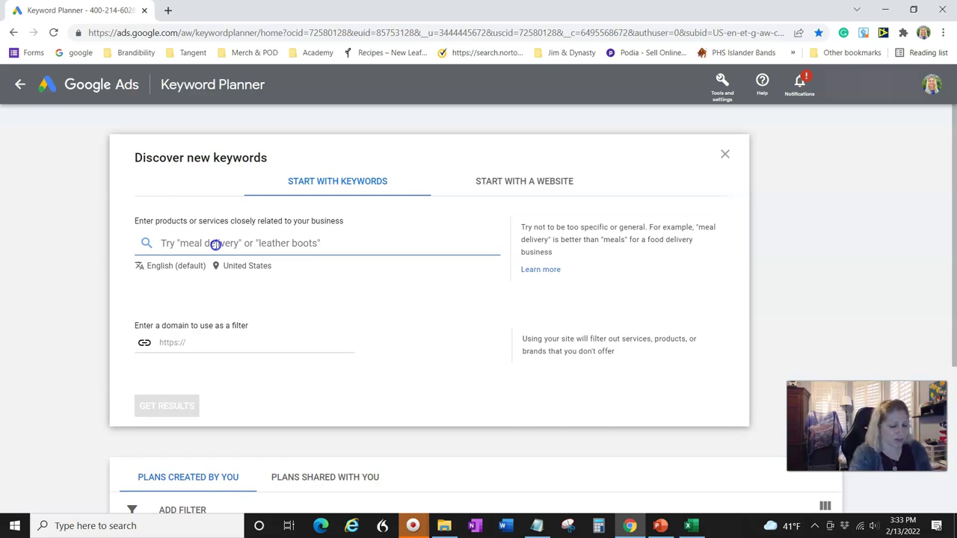
type("acti")
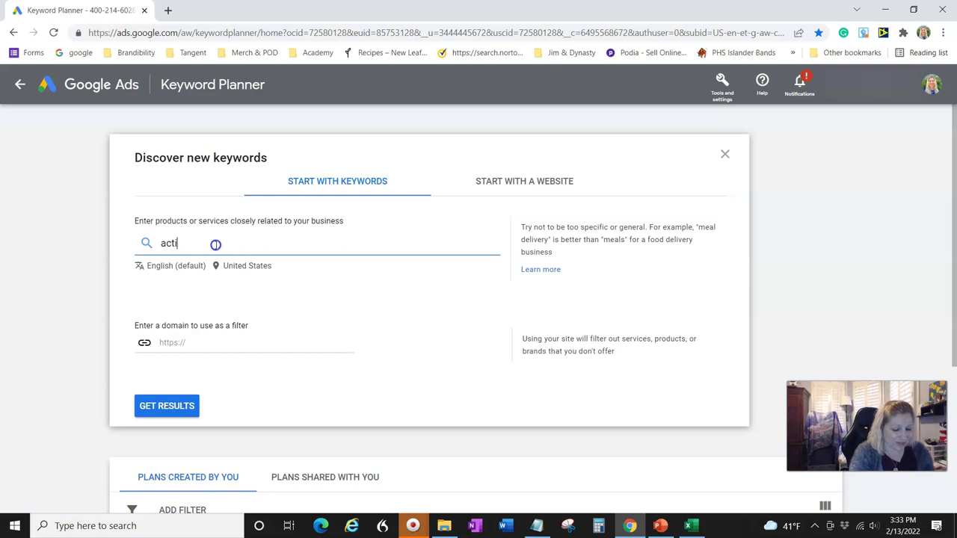
type("vity b")
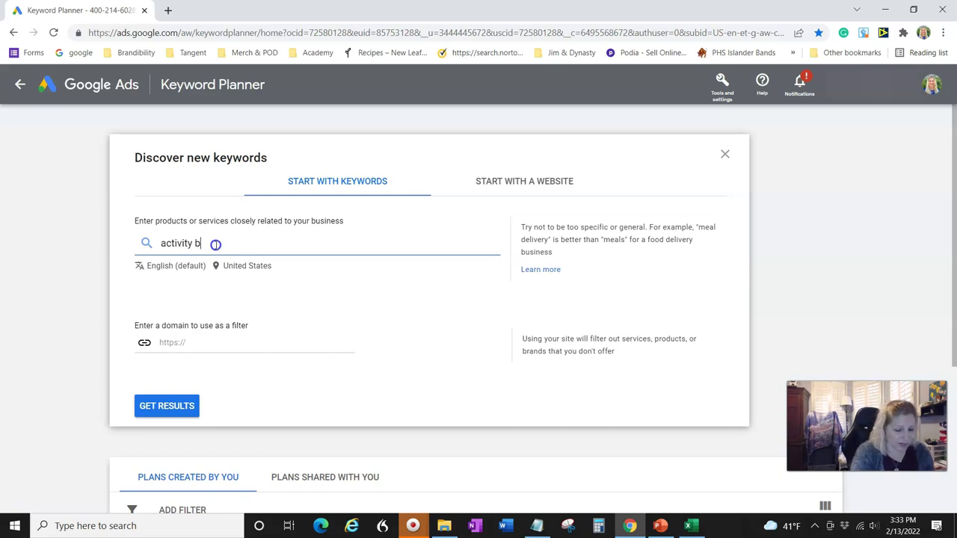
type("ooks")
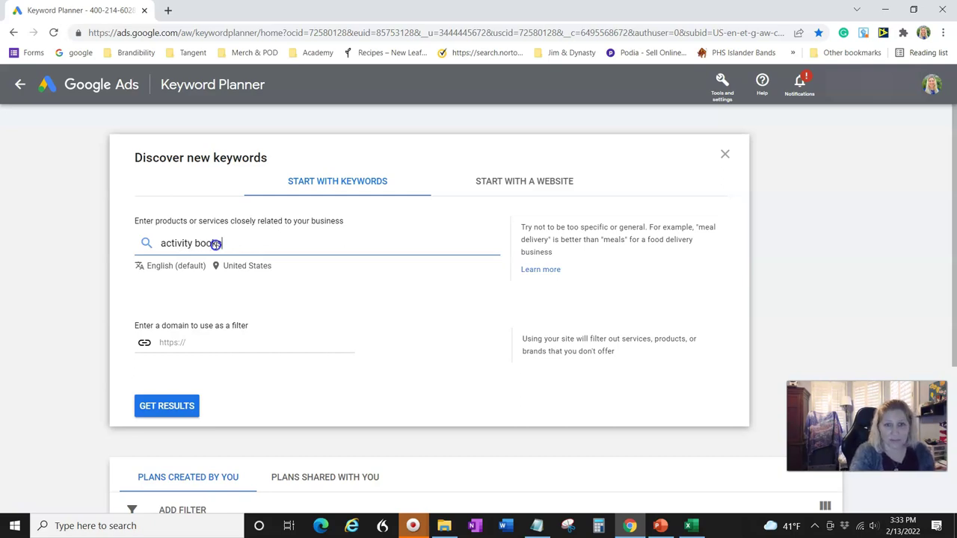
key("Return")
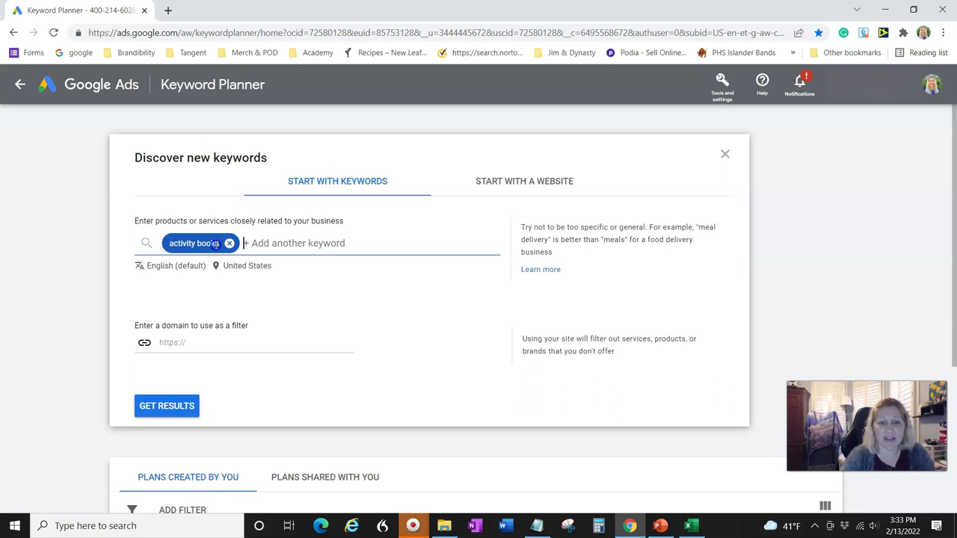
left_click(185, 418)
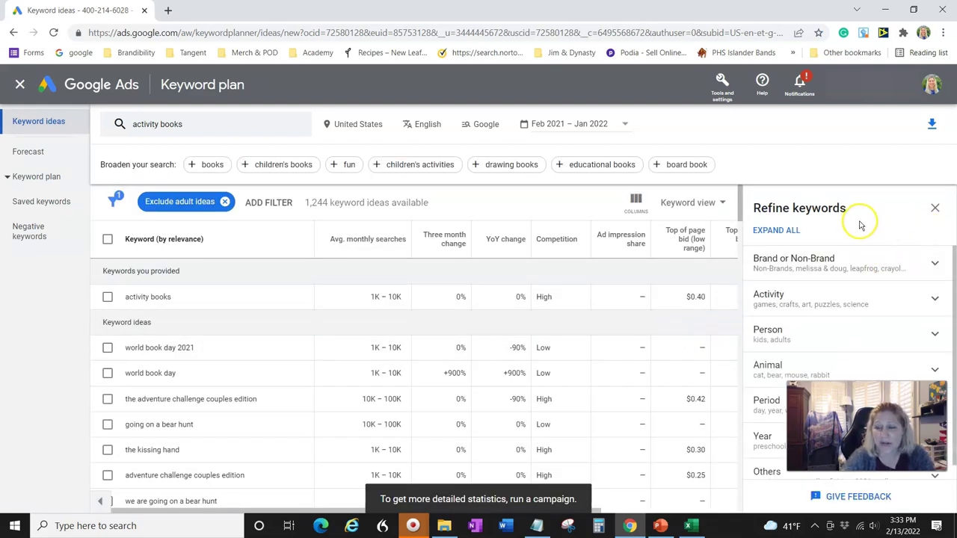
Step: Exclude the Brand and Other Brands groups under Brand or Non-Brand from the keyword ideas
left_click(819, 267)
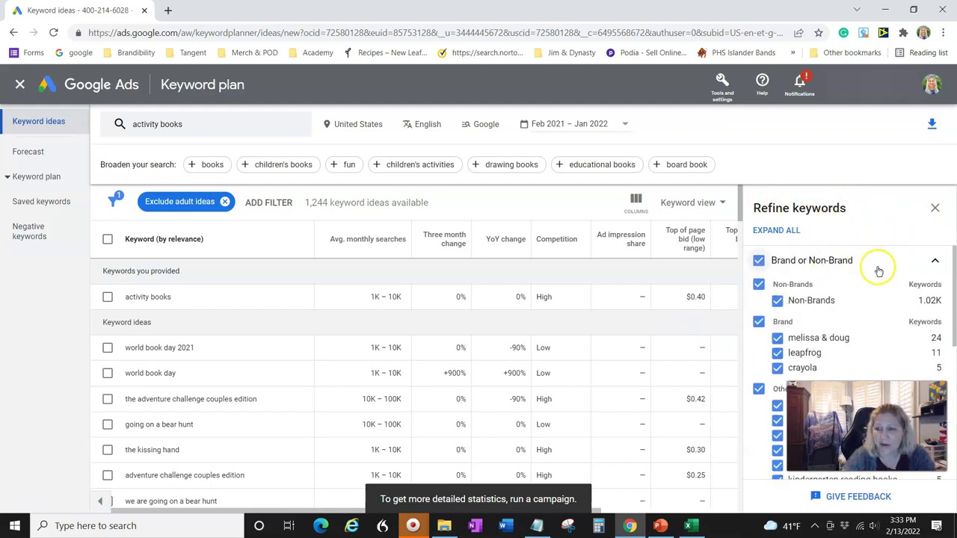
left_click(756, 324)
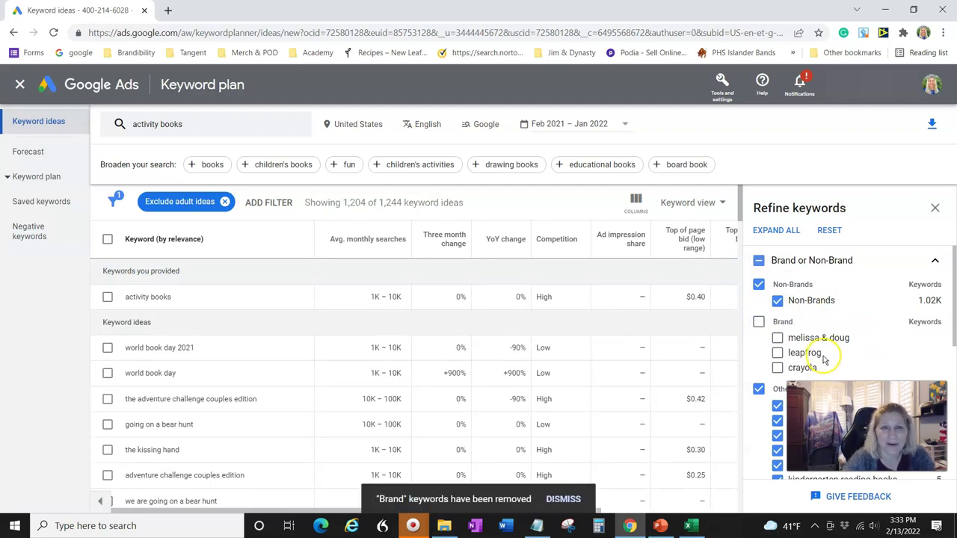
scroll(822, 358, "down", 1)
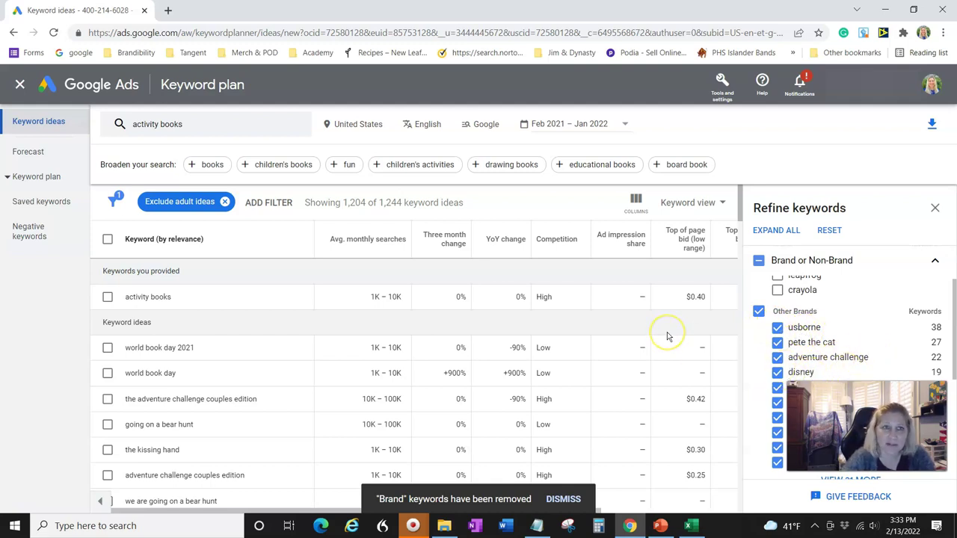
left_click(759, 312)
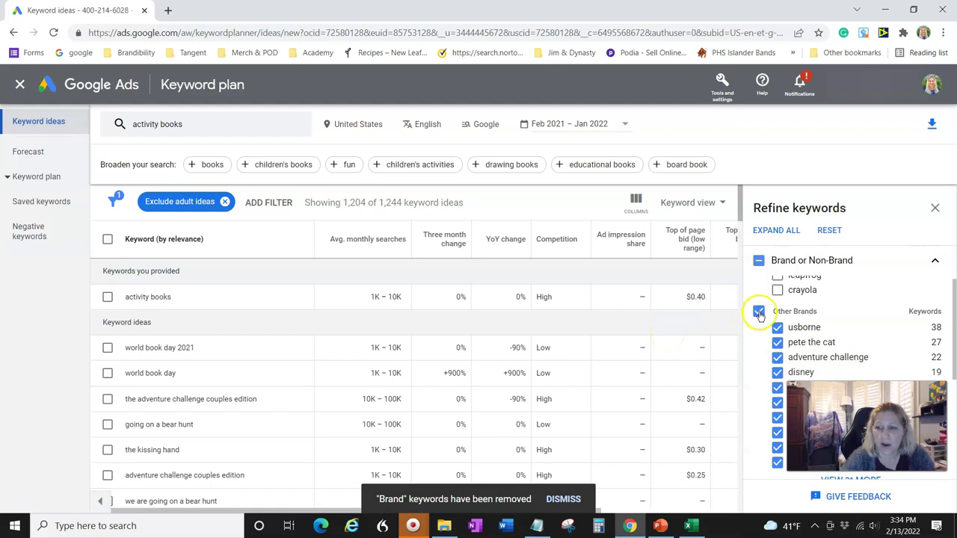
Step: Exclude keywords related to "very hungry caterpillar" in the Others refinement group
scroll(775, 309, "down", 4)
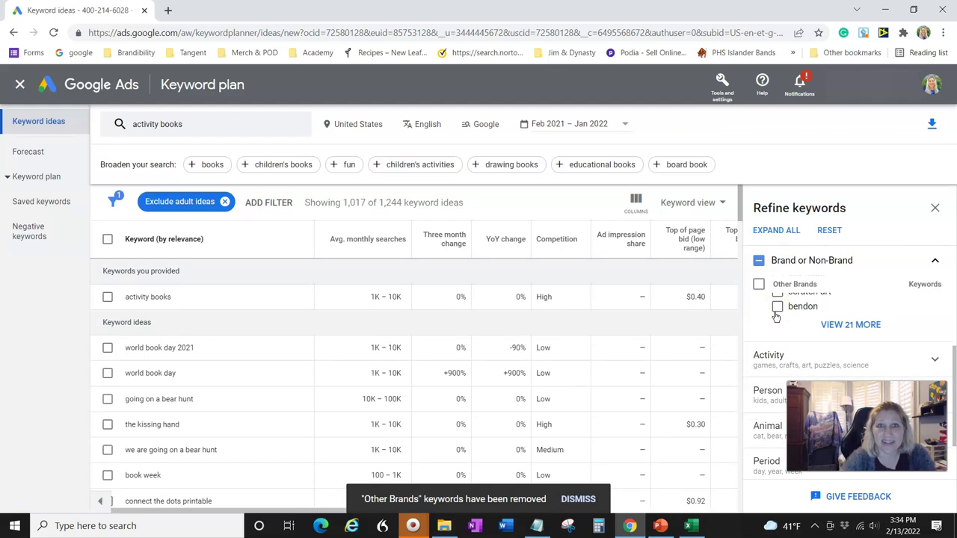
scroll(818, 348, "down", 1)
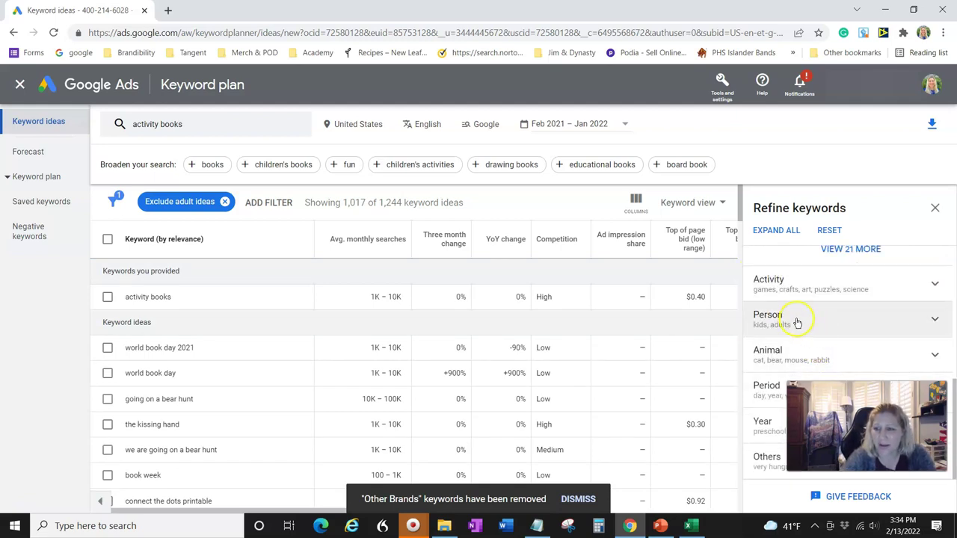
left_click(766, 463)
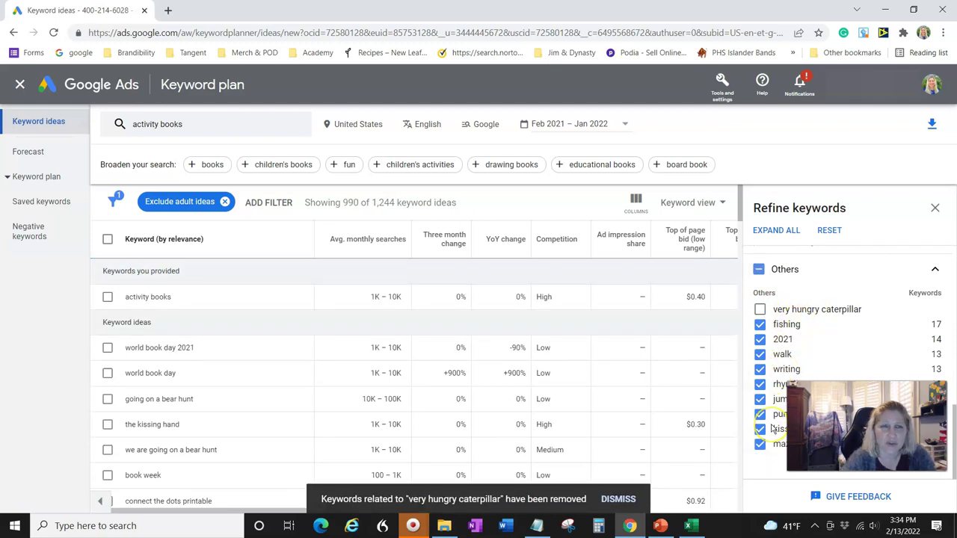
Step: Download the refined keyword ideas as a .csv file and open the downloaded file
scroll(770, 396, "up", 2)
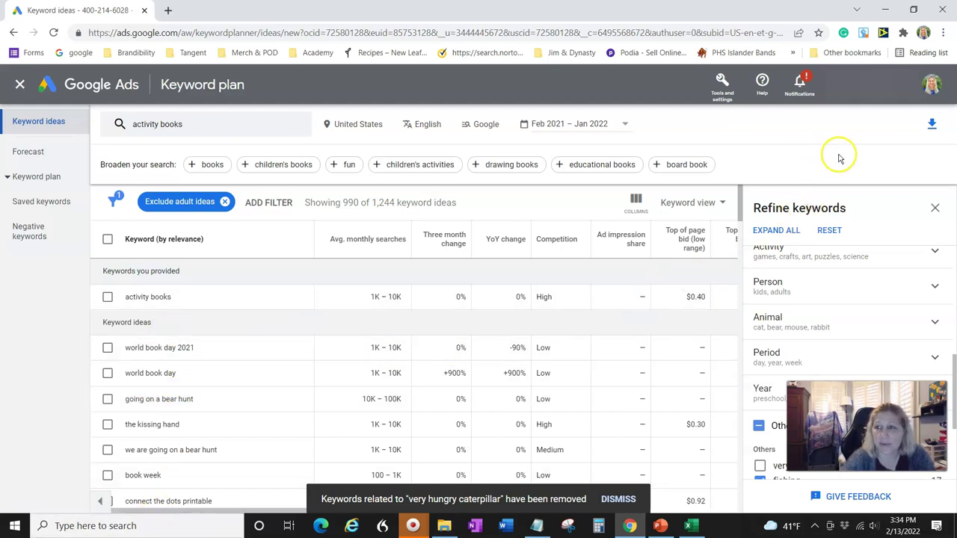
left_click(932, 125)
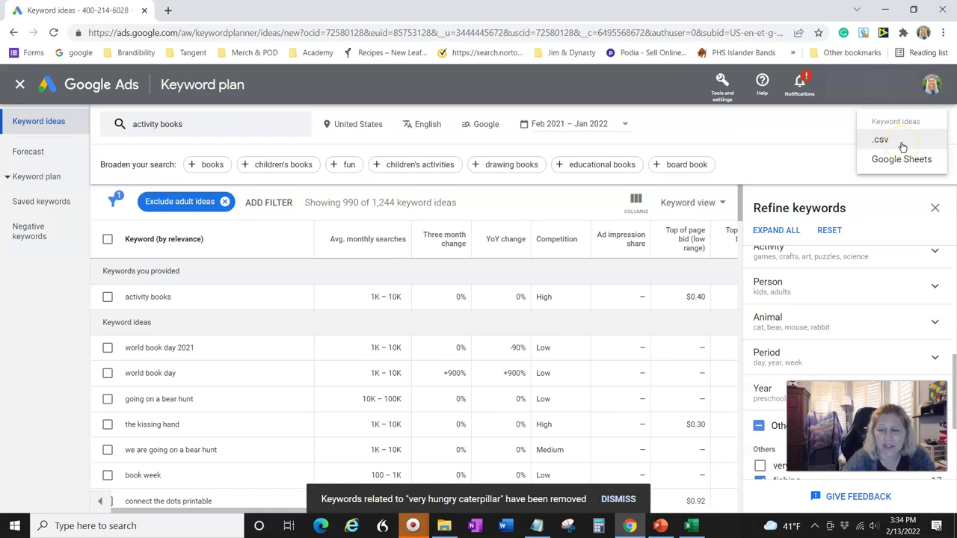
left_click(902, 142)
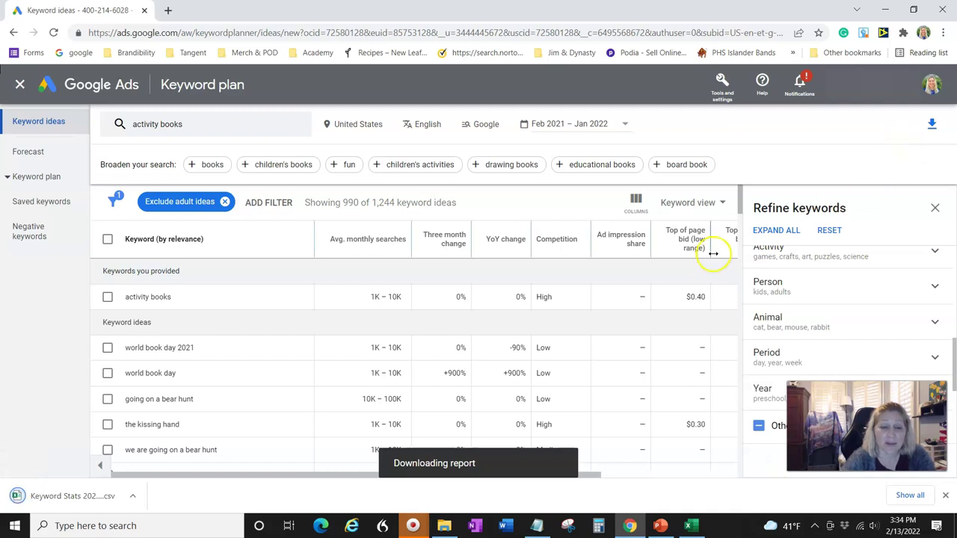
mouse_move(719, 255)
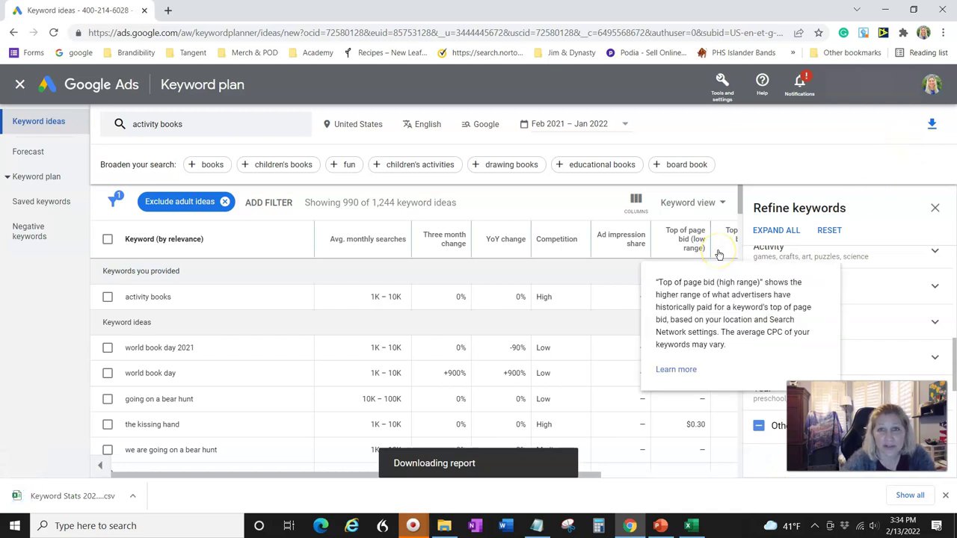
left_click(21, 500)
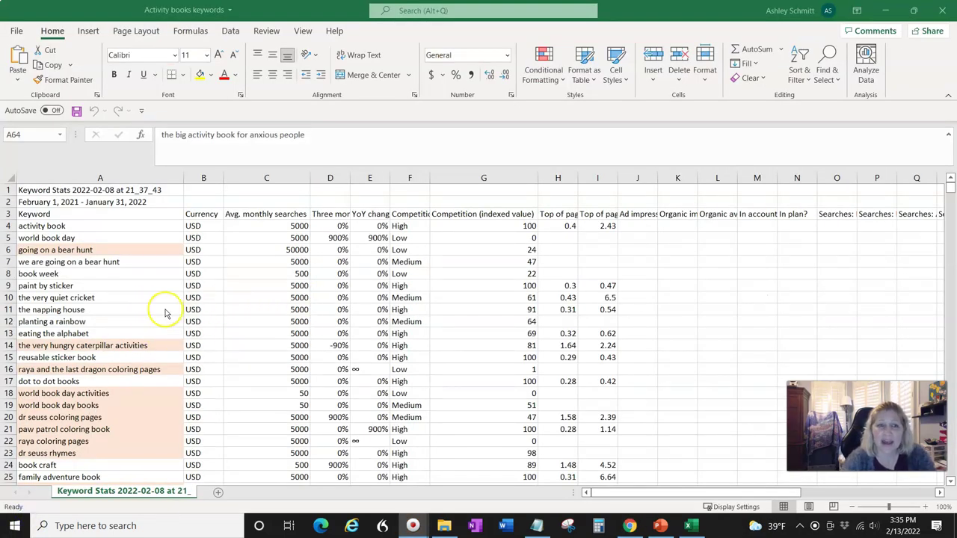
Step: Look through the keyword list in column A of the Activity books keywords workbook, including the highlighted trademark and character terms
scroll(166, 313, "down", 1)
scroll(166, 313, "up", 1)
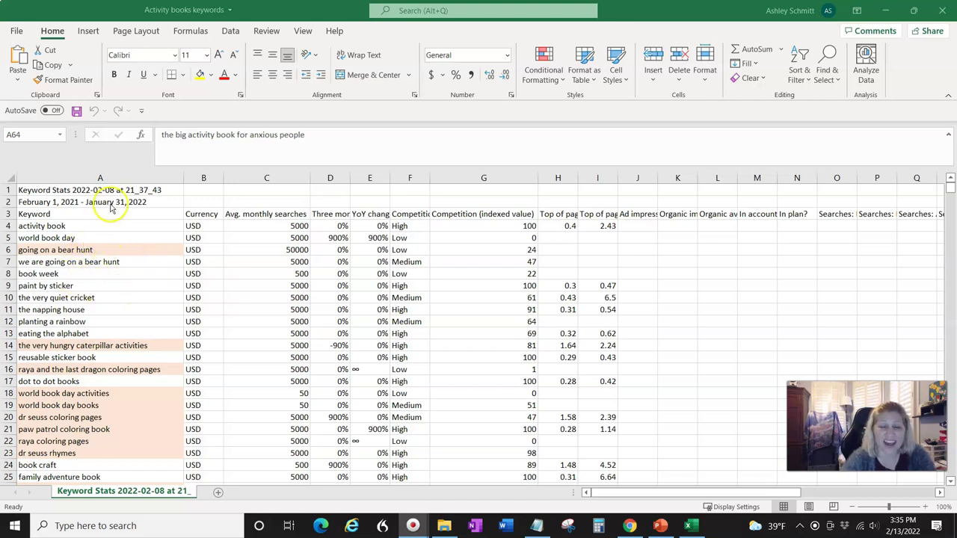
scroll(145, 373, "down", 5)
scroll(142, 376, "up", 5)
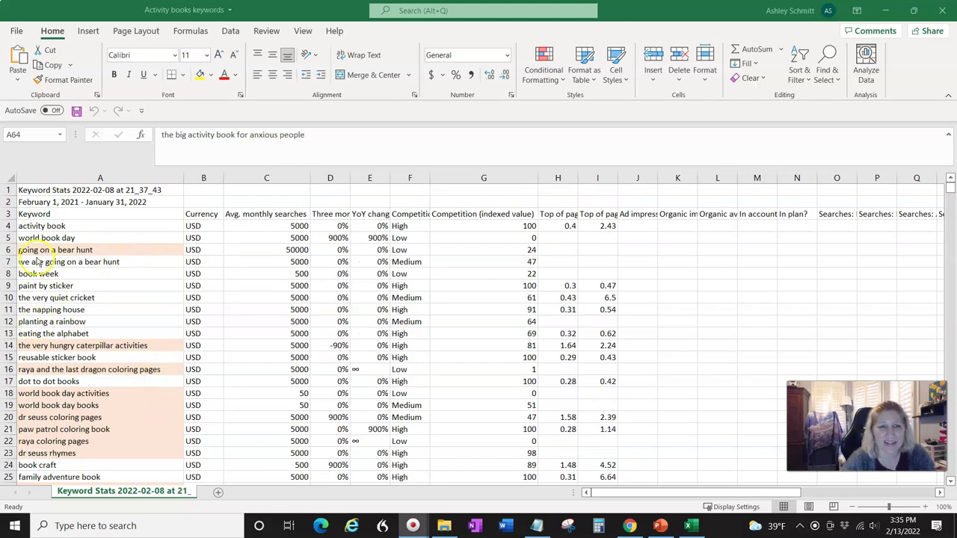
scroll(105, 441, "down", 1)
scroll(112, 430, "up", 1)
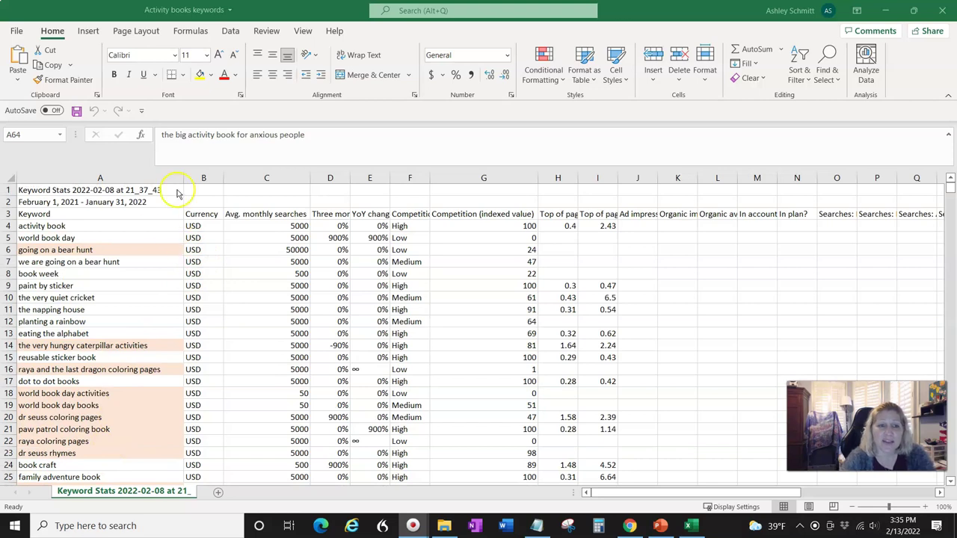
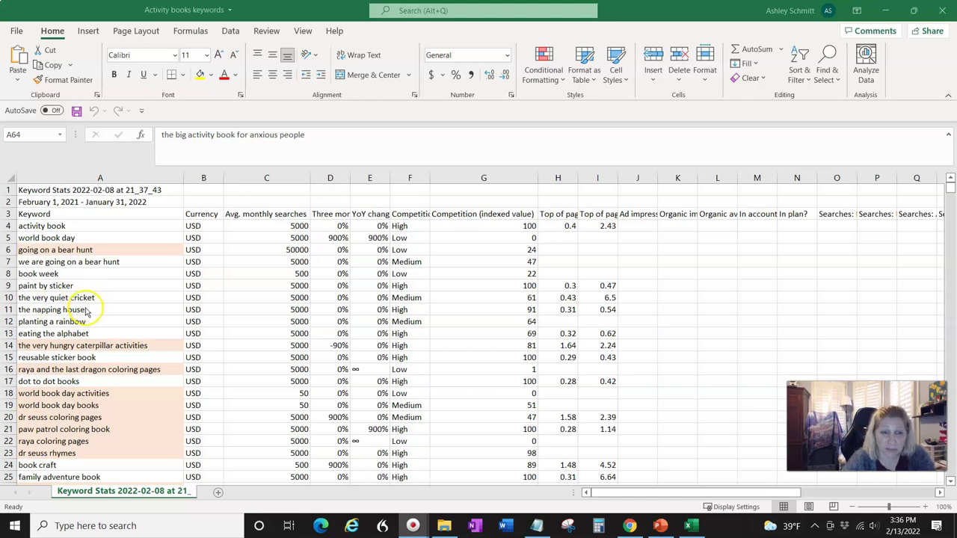
scroll(58, 322, "down", 1)
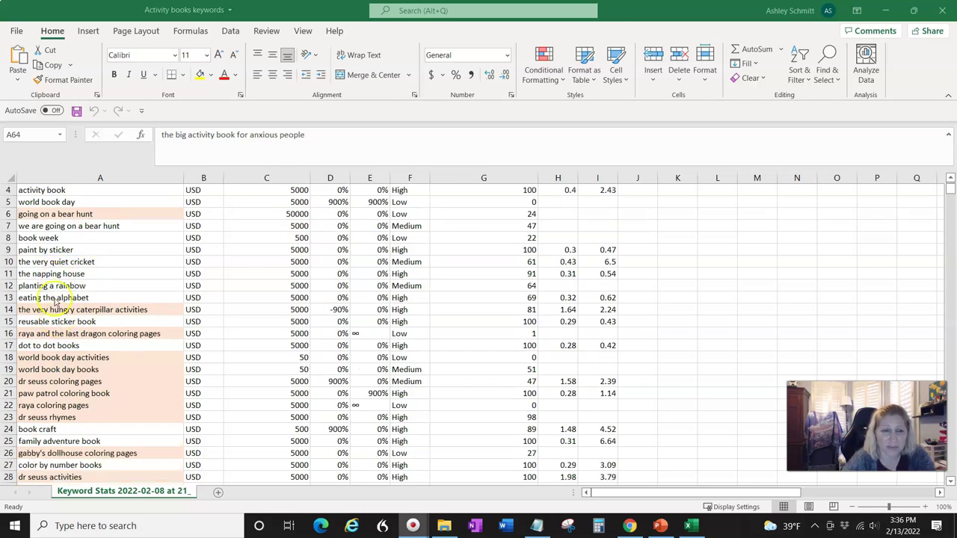
scroll(60, 306, "down", 2)
scroll(59, 284, "down", 2)
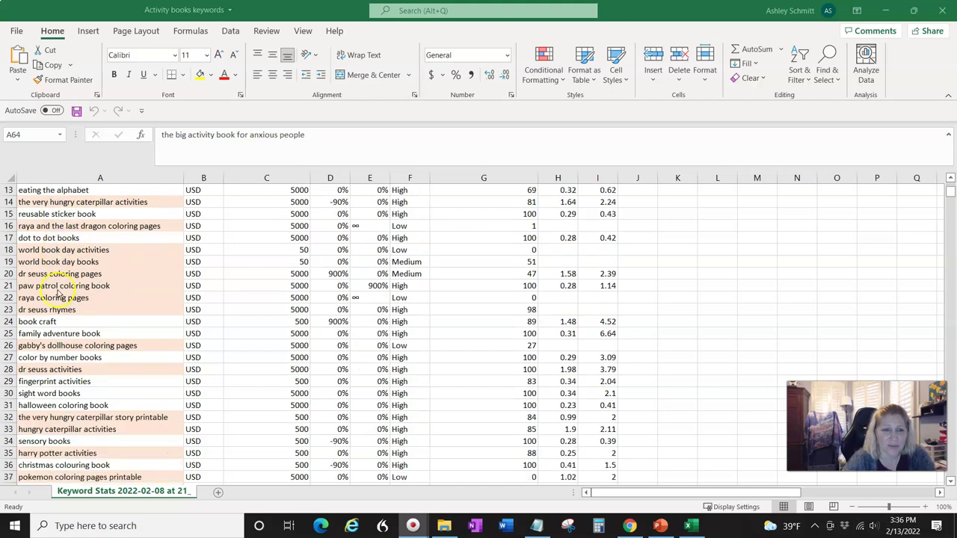
scroll(79, 325, "down", 1)
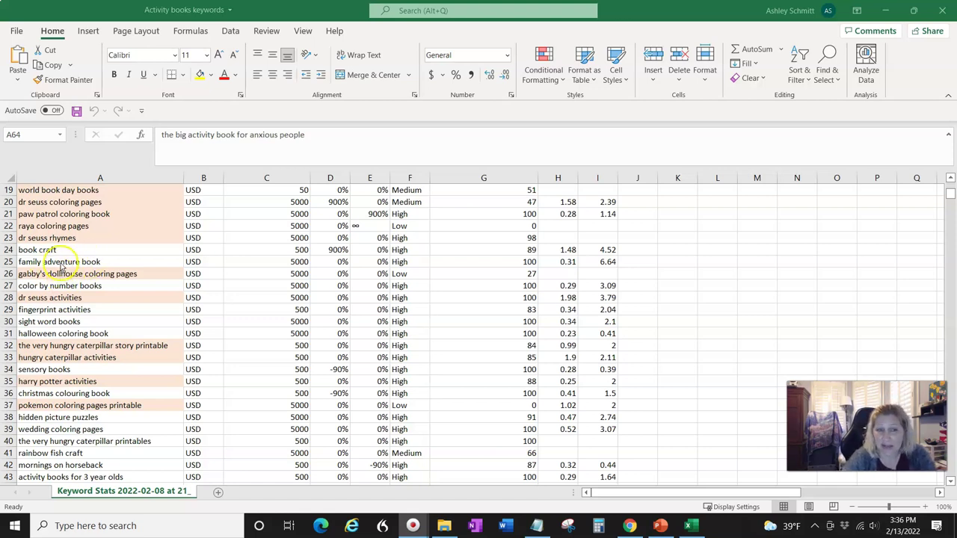
Step: Fill the "family adventure book" keyword cell A25 with green to mark it
left_click(62, 261)
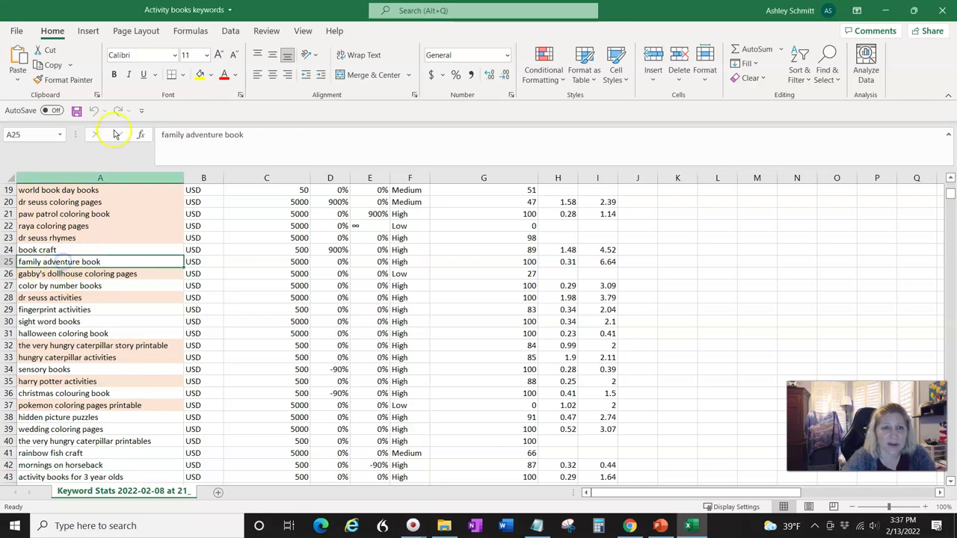
left_click(235, 77)
left_click(211, 74)
left_click(211, 74)
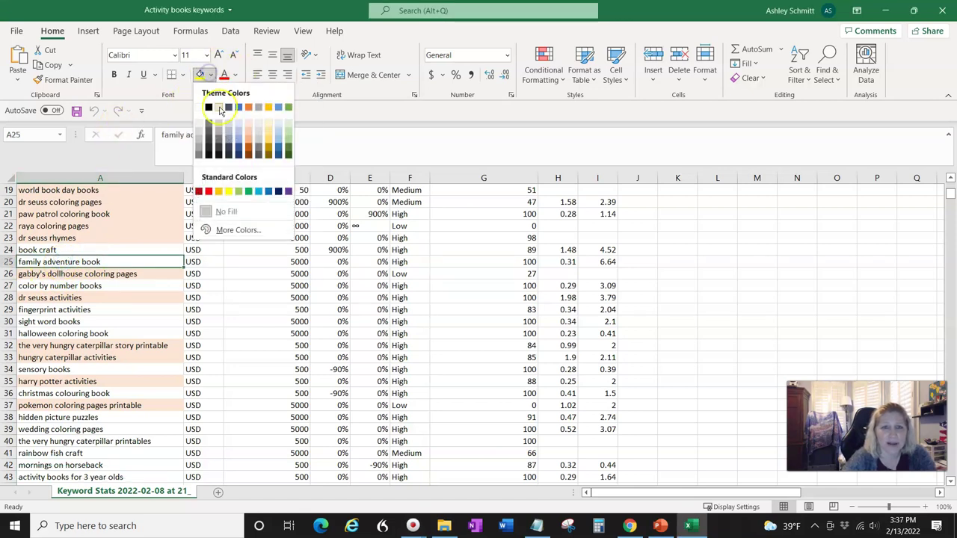
left_click(288, 132)
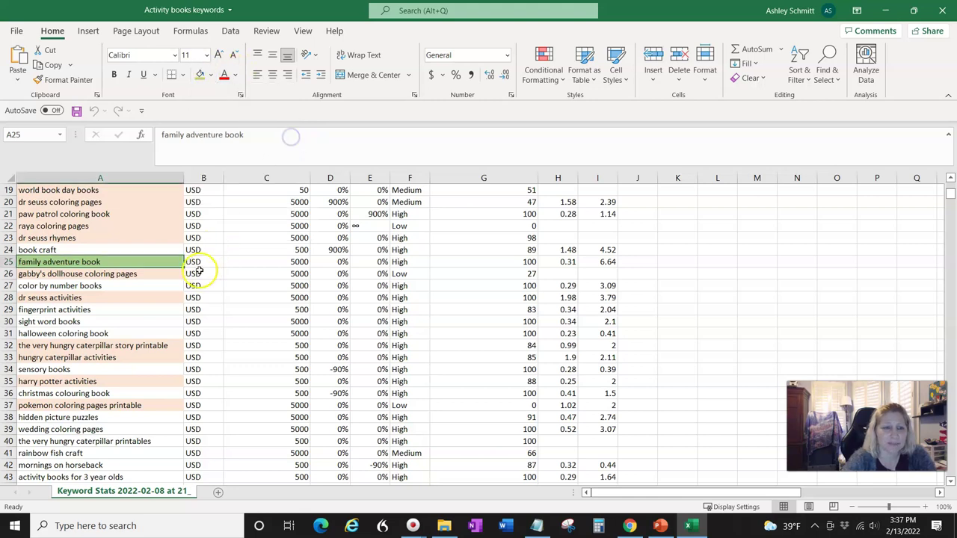
Step: Examine the column A keywords from "family adventure book" through "fingerprint activities" to the green-marked "the big activity book for anxious people"
scroll(165, 286, "down", 1)
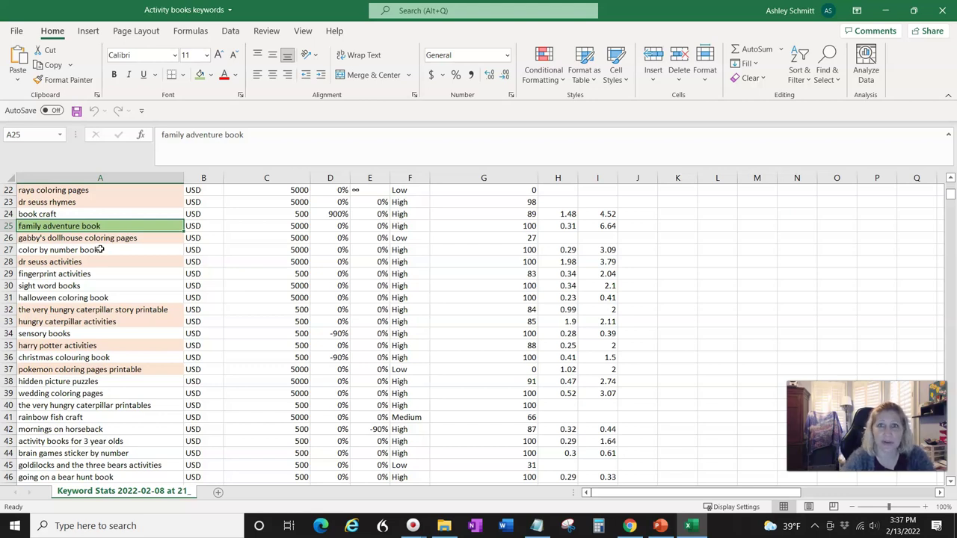
scroll(99, 261, "down", 1)
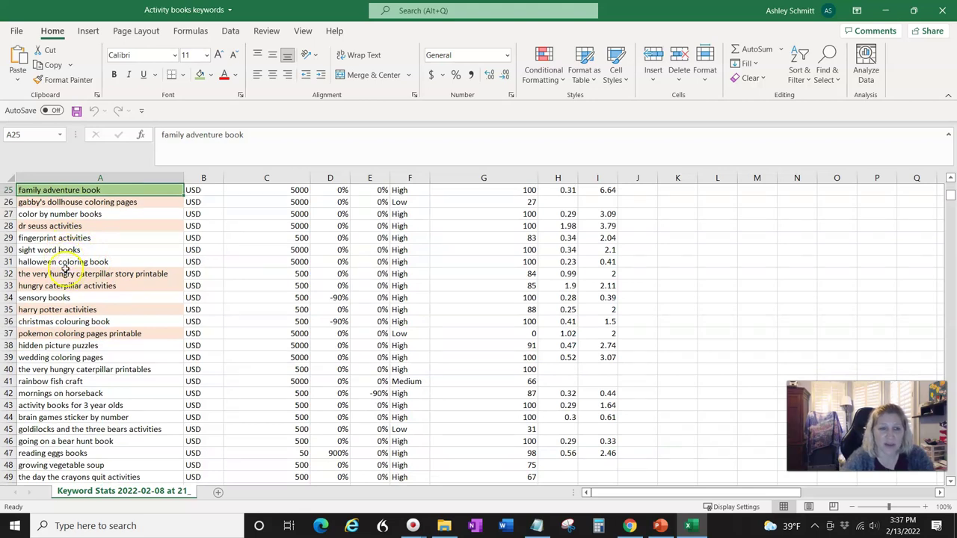
left_click(97, 238)
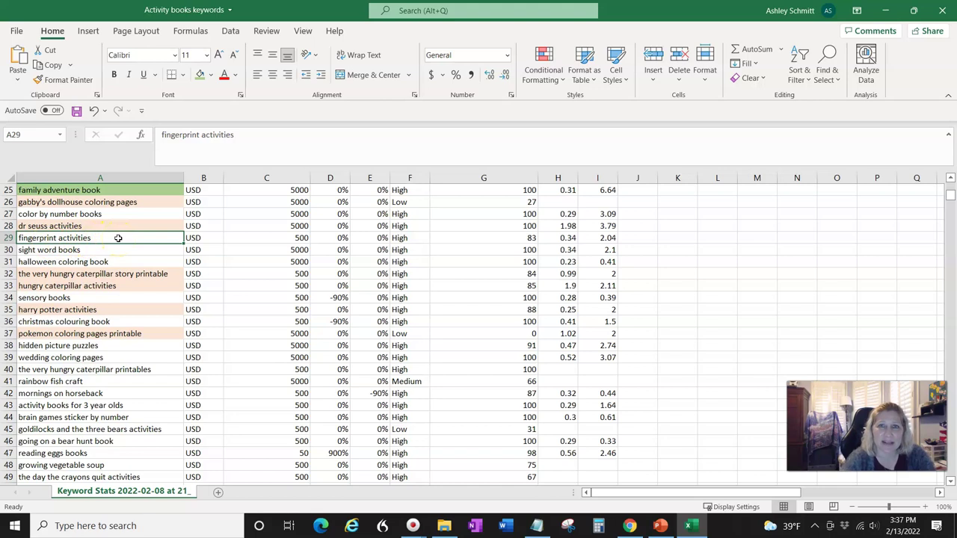
left_click(109, 235)
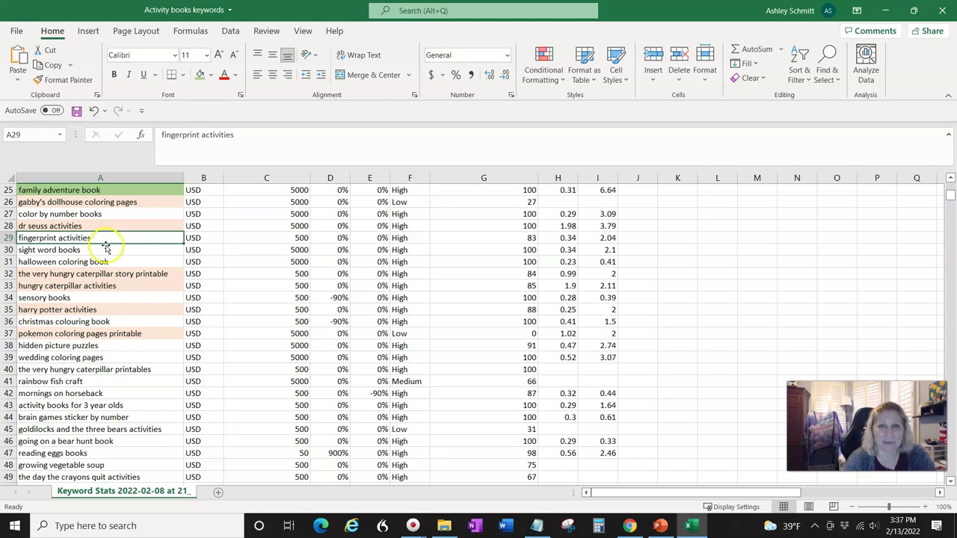
scroll(100, 261, "down", 1)
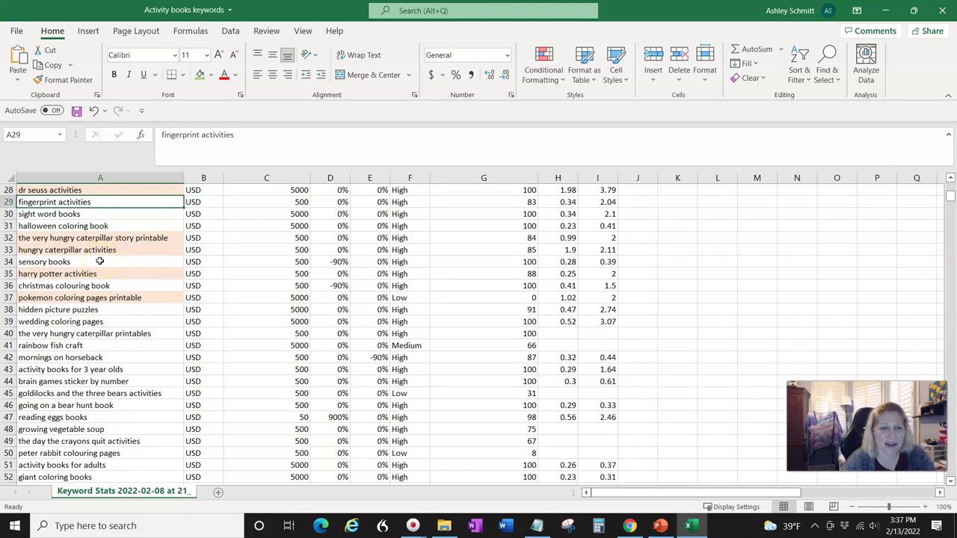
scroll(98, 261, "down", 1)
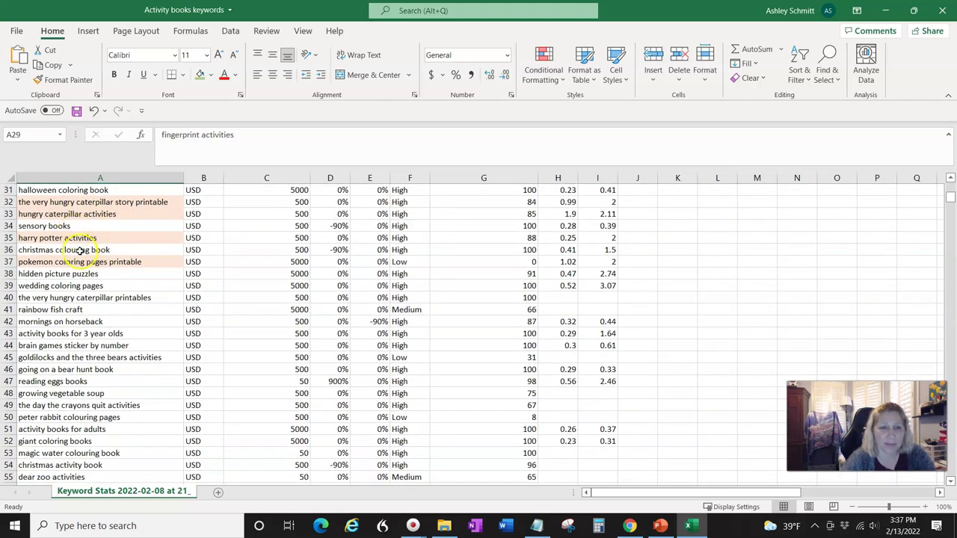
scroll(80, 252, "down", 1)
scroll(60, 247, "down", 2)
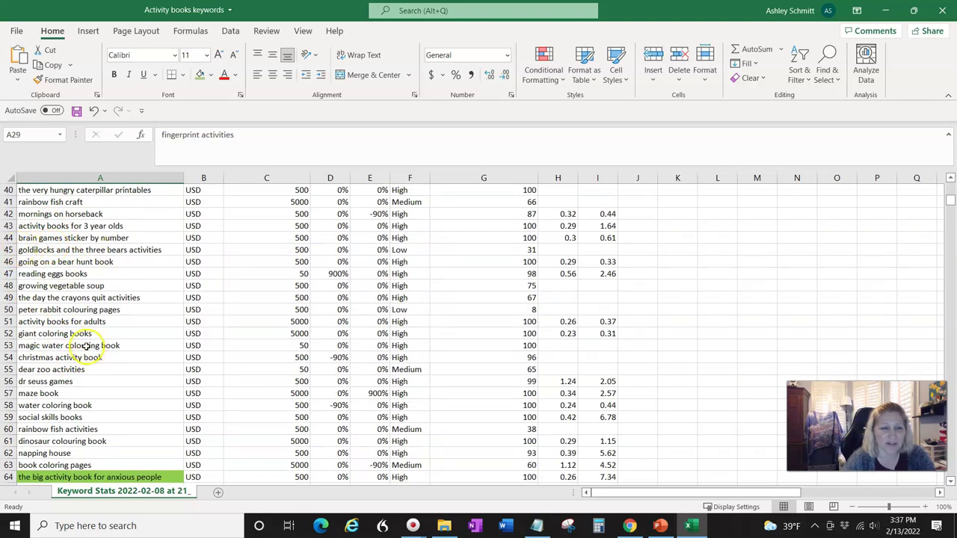
scroll(75, 314, "down", 2)
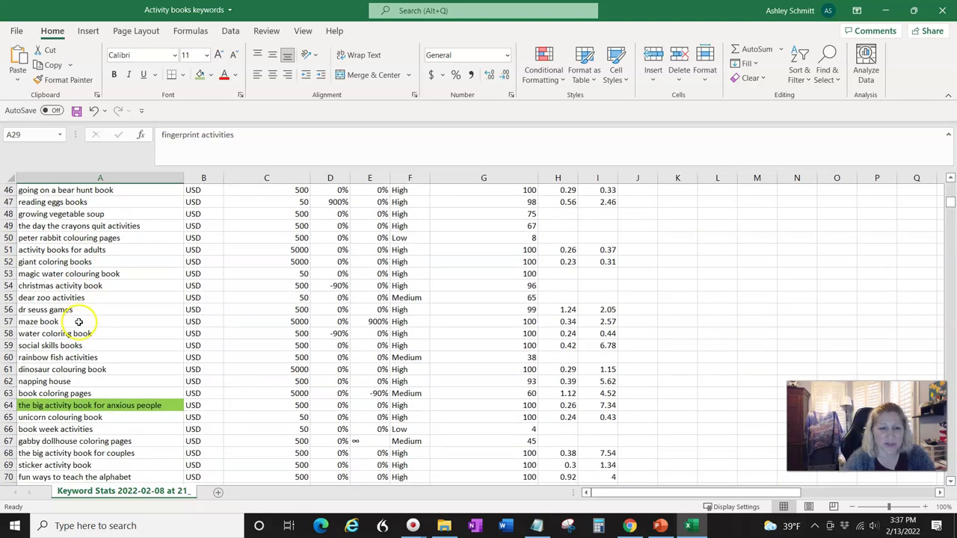
scroll(60, 269, "down", 4)
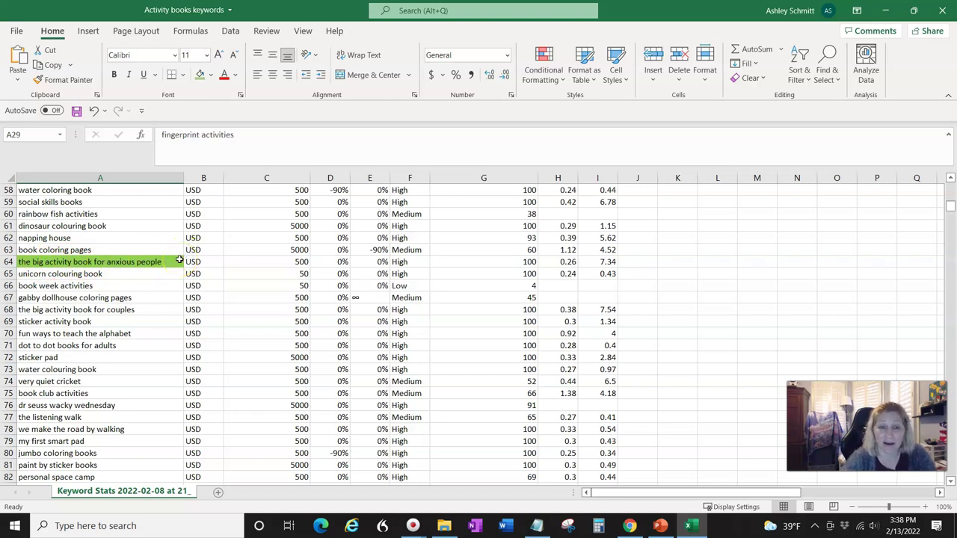
Step: Review the keywords below row 64 for niche ideas, including the green-marked "the big fat activity book for pregnant people" in row 87
scroll(132, 298, "down", 2)
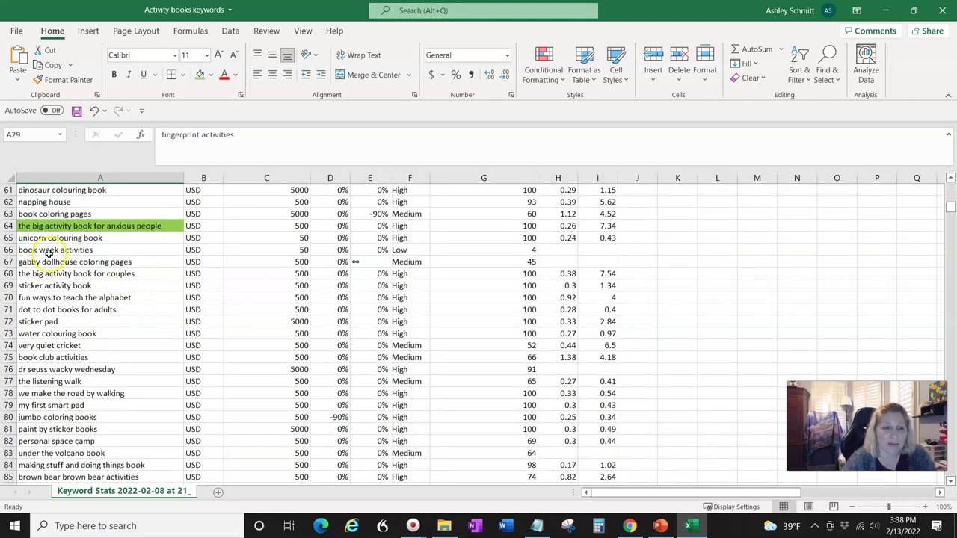
scroll(78, 281, "down", 2)
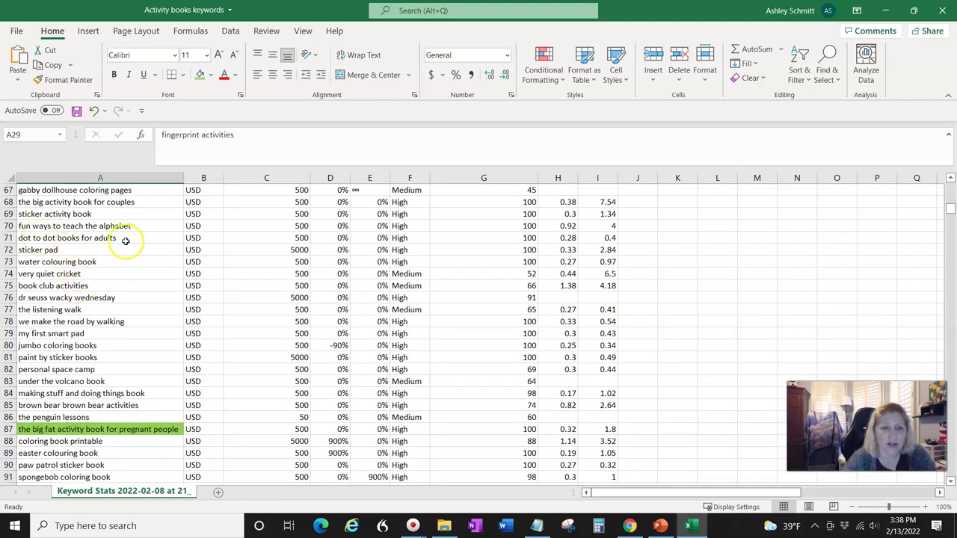
scroll(124, 273, "down", 2)
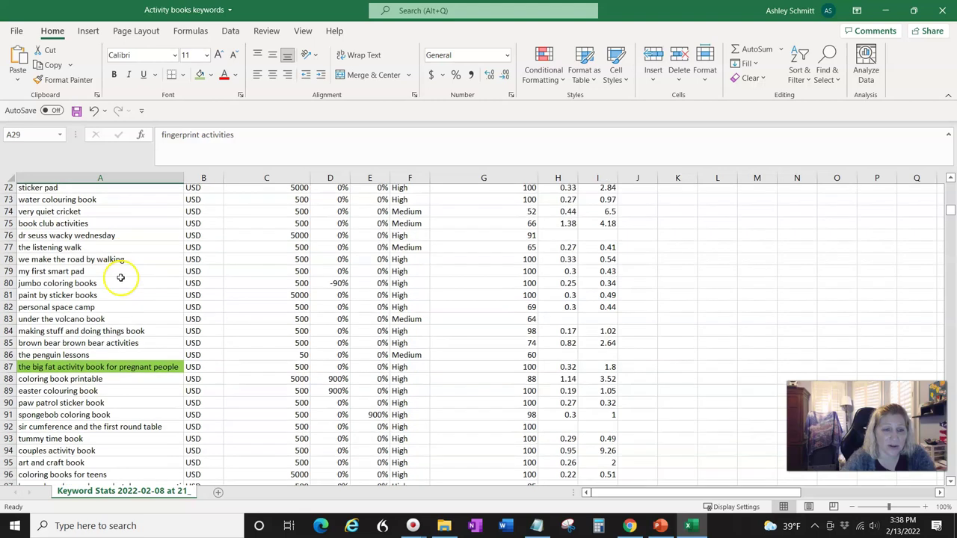
scroll(112, 278, "down", 1)
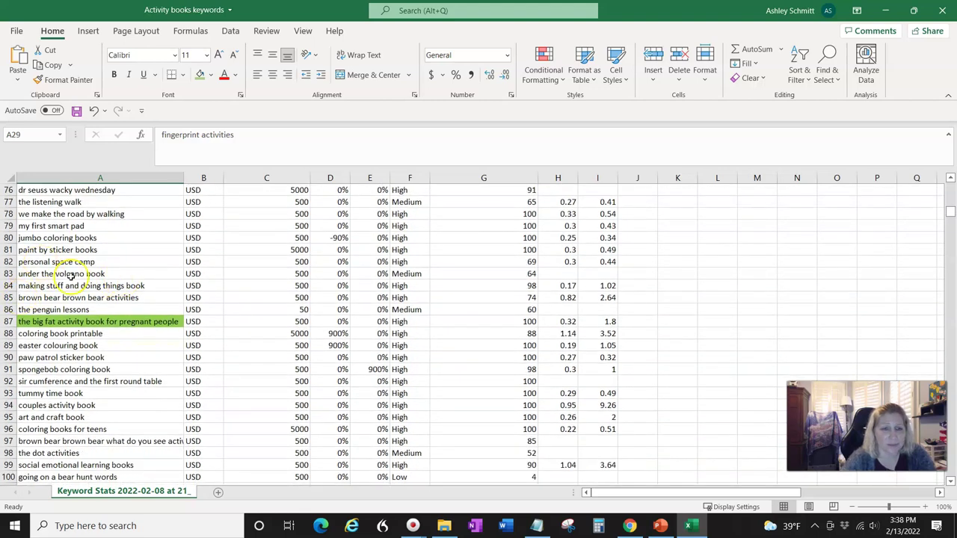
scroll(46, 280, "down", 1)
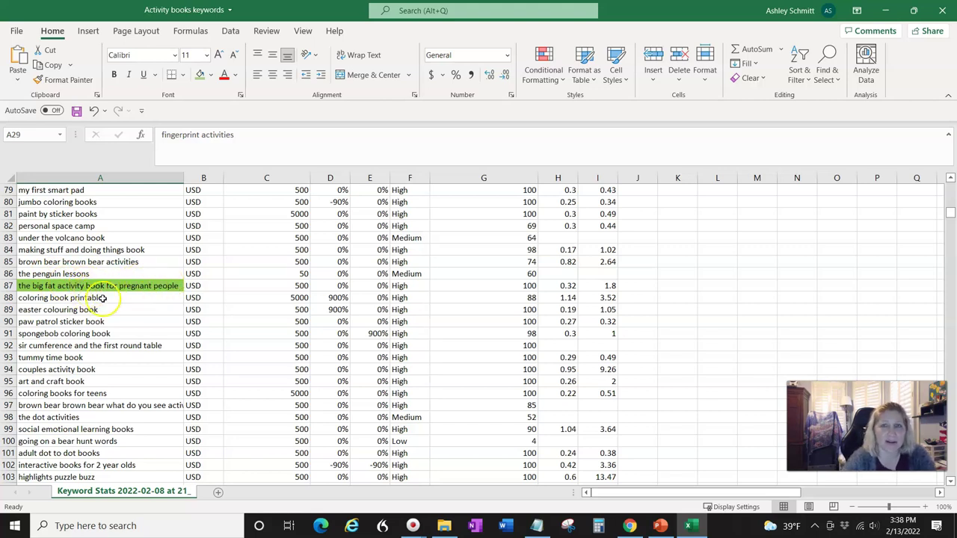
scroll(56, 316, "down", 1)
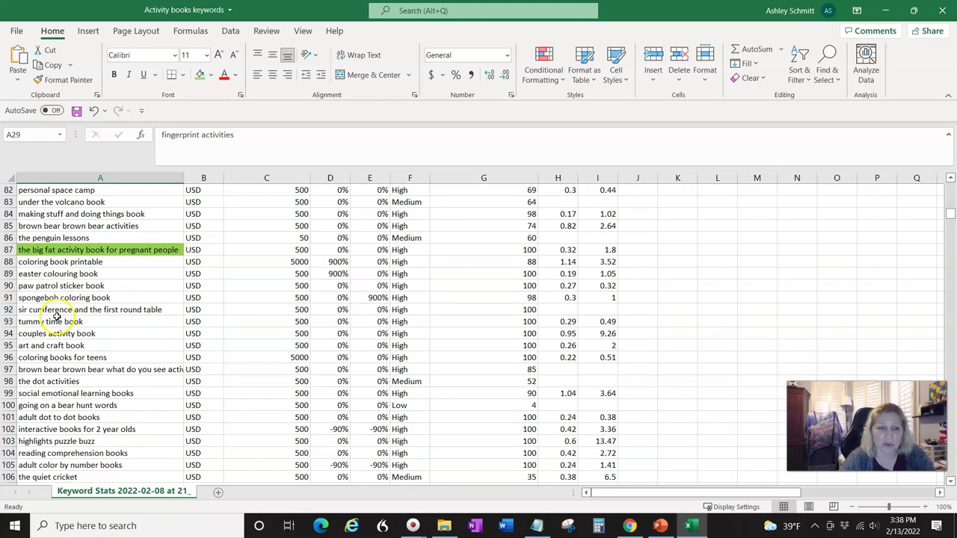
scroll(58, 282, "down", 1)
scroll(59, 284, "down", 1)
scroll(59, 254, "up", 1)
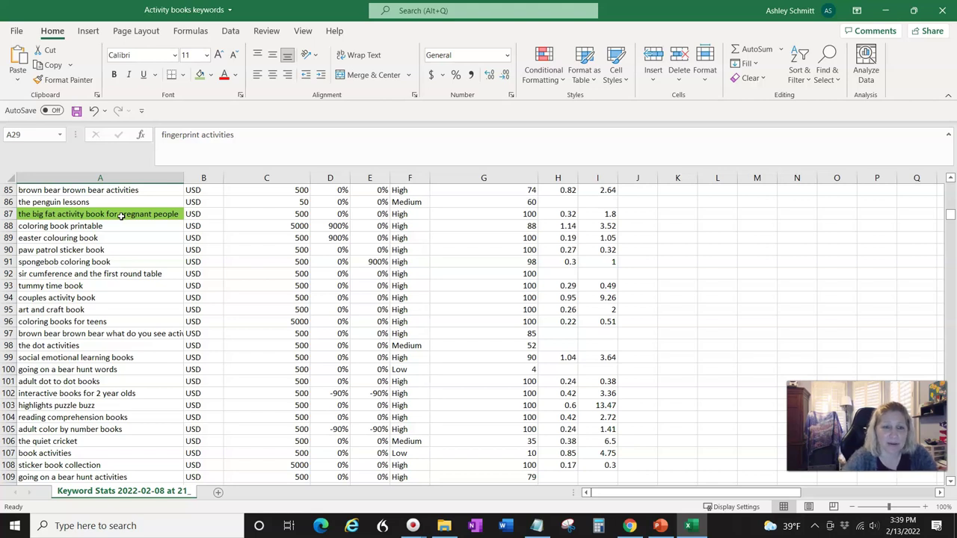
Step: Examine the keywords around the green-marked "preschool activity books", checking "rhyming books for kindergarten" and "fun ways to teach sight words"
scroll(84, 262, "down", 1)
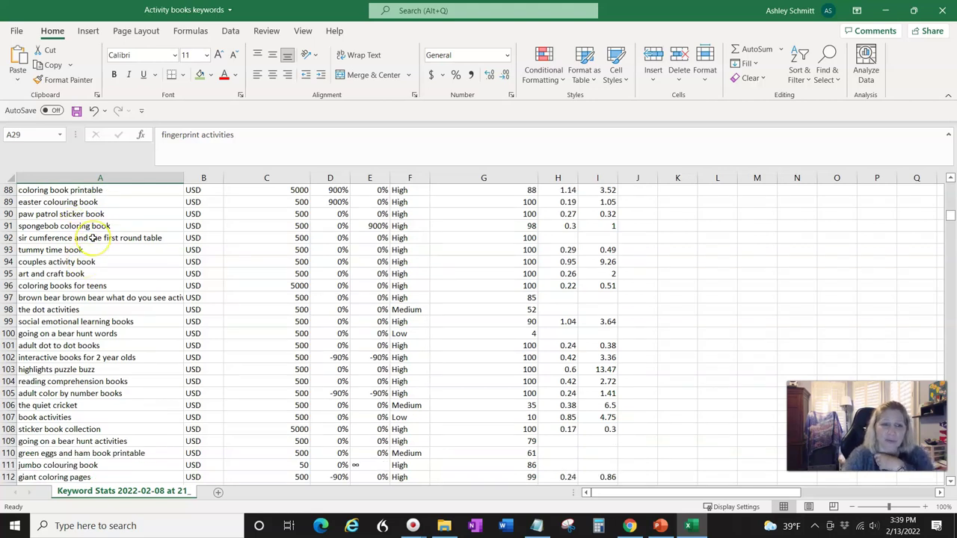
scroll(93, 238, "down", 2)
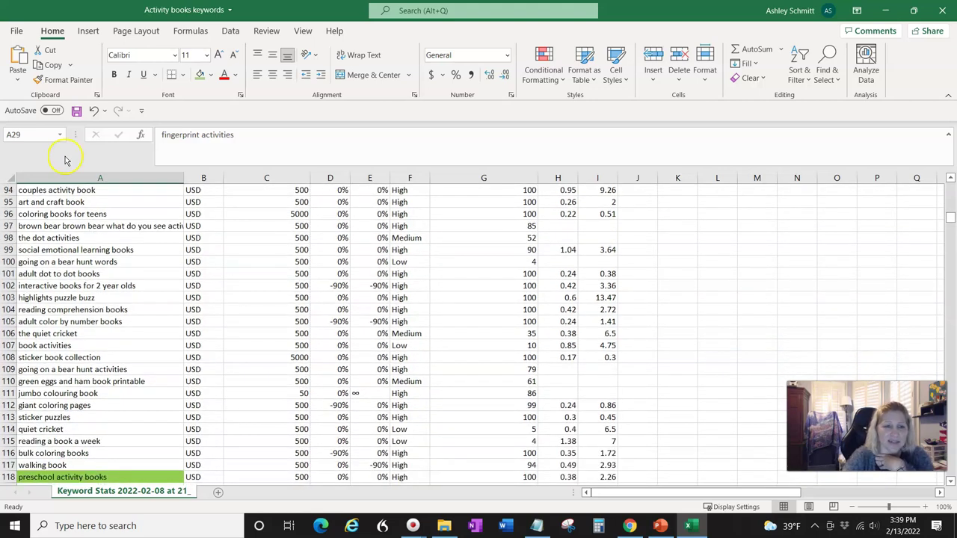
scroll(101, 230, "down", 1)
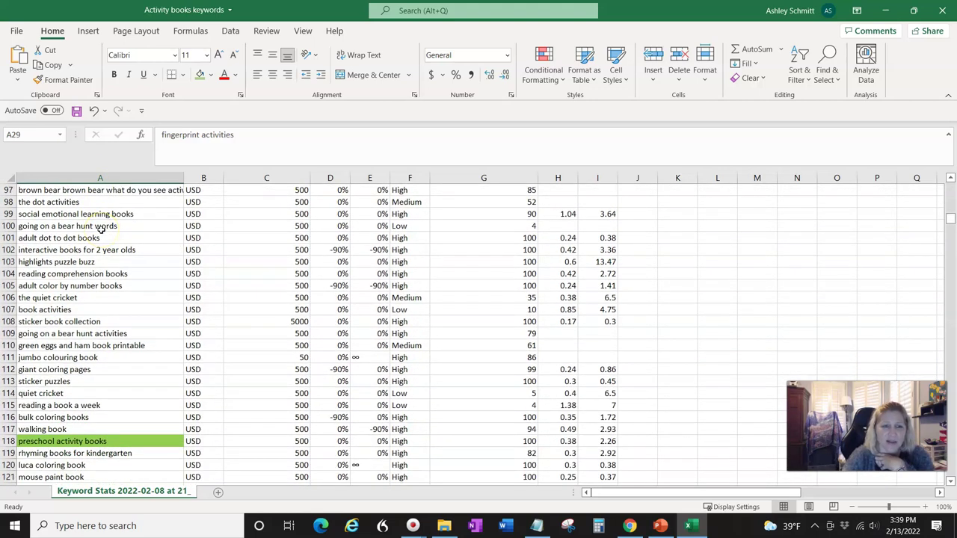
scroll(101, 230, "down", 1)
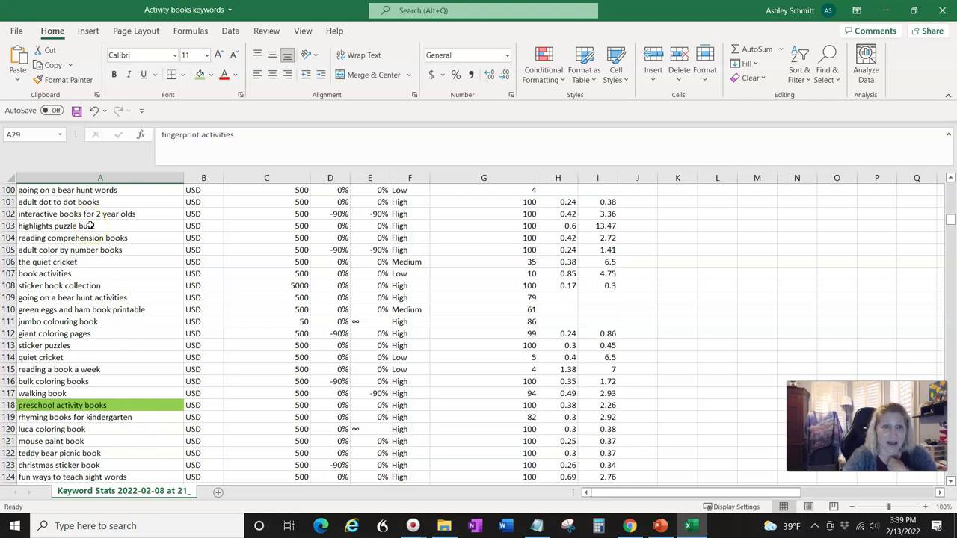
scroll(90, 231, "down", 2)
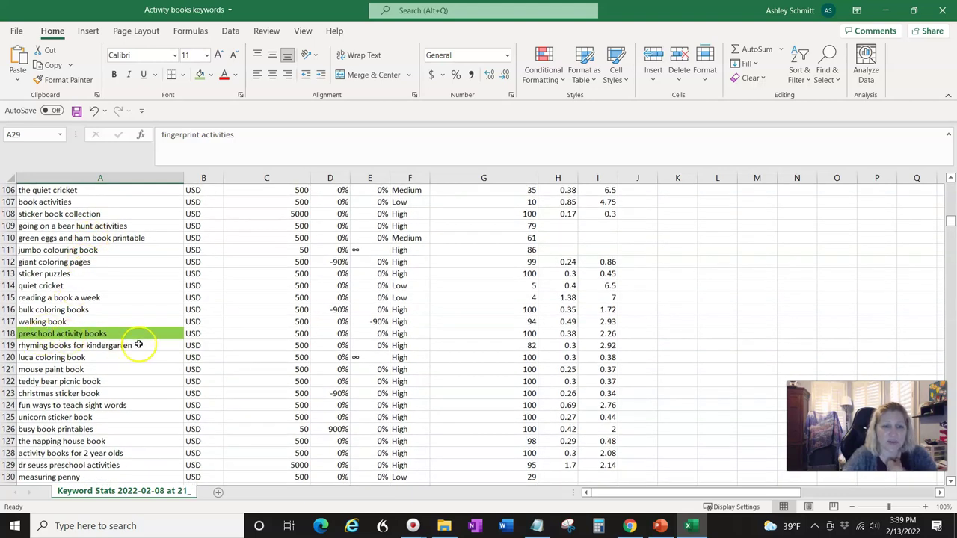
left_click(48, 346)
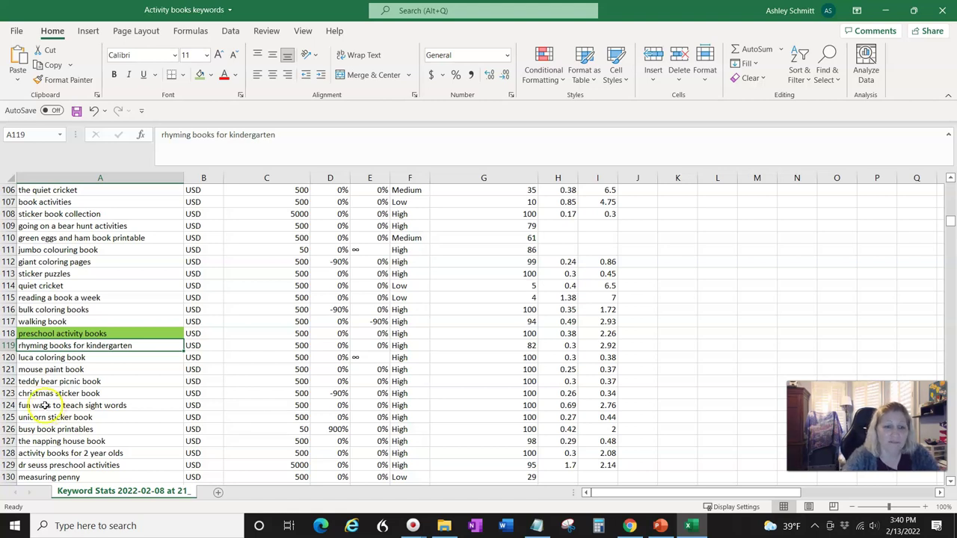
left_click(97, 405)
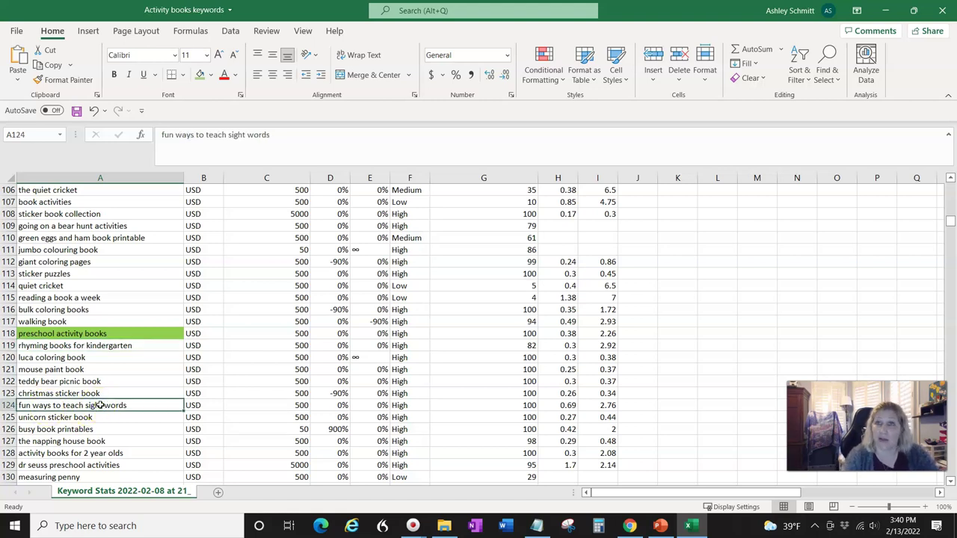
Step: Look through the keywords below row 124 and check "activity books for 2 year olds" in cell A128
scroll(100, 405, "down", 1)
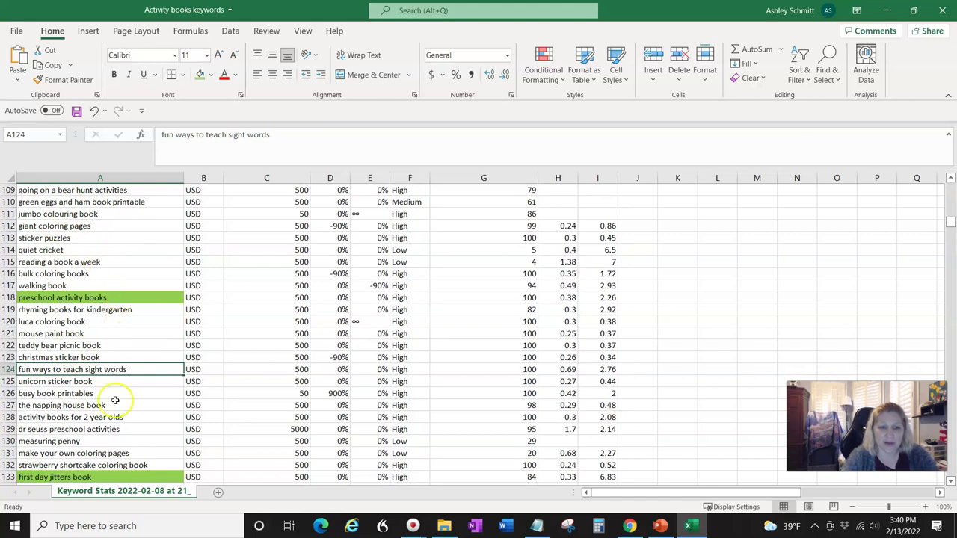
scroll(105, 401, "down", 1)
scroll(100, 323, "down", 2)
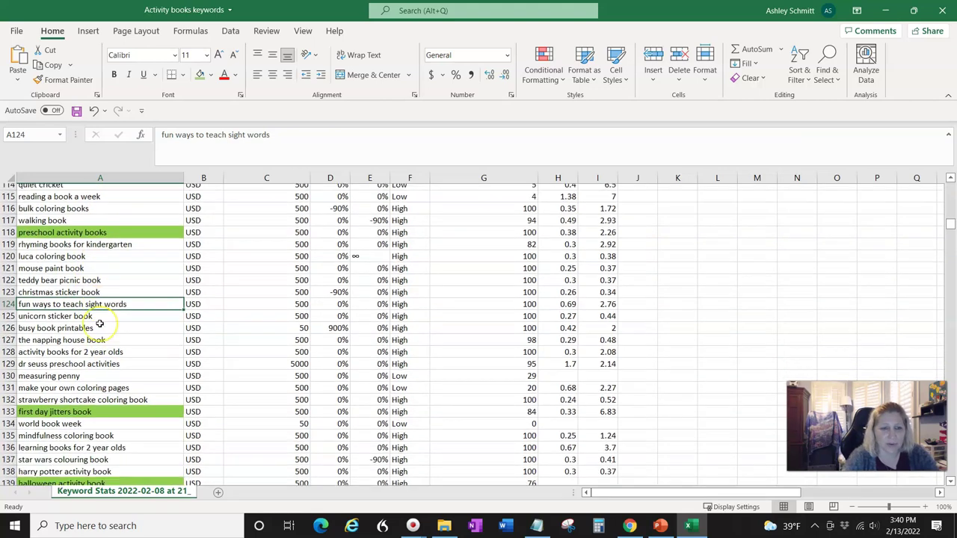
left_click(77, 273)
scroll(77, 273, "down", 2)
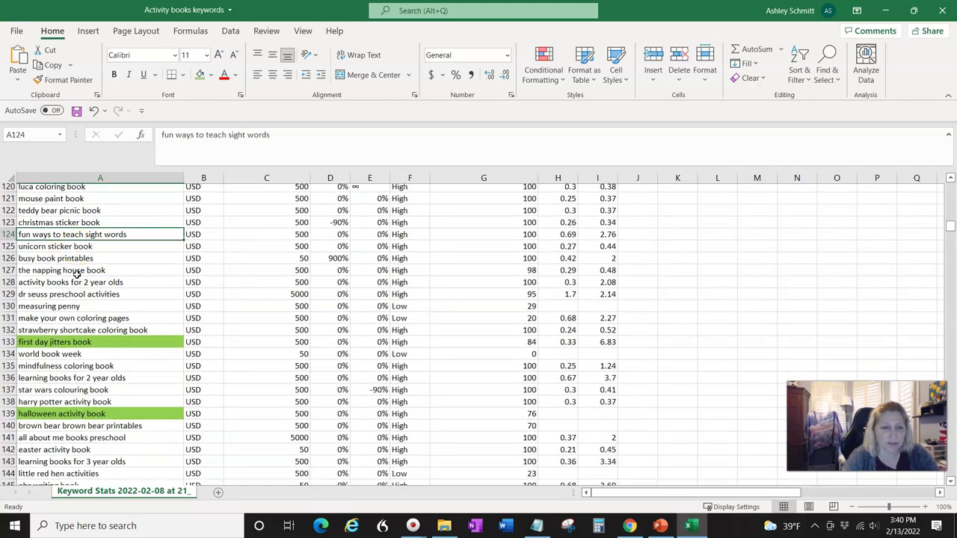
left_click(124, 238)
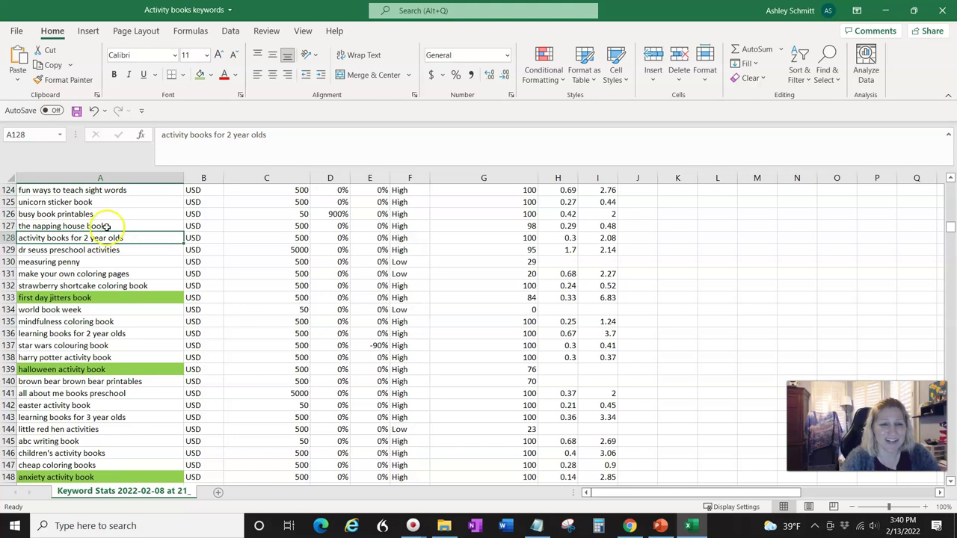
left_click(129, 236)
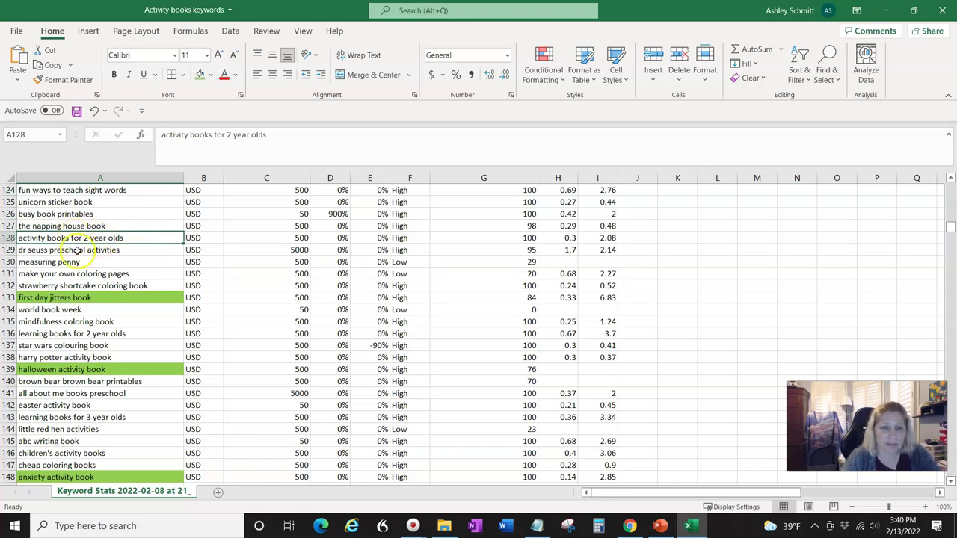
Step: Examine "first day jitters book" and "learning books for 2 year olds", and review the keywords down to the green-marked "anxiety activity book"
scroll(88, 256, "down", 1)
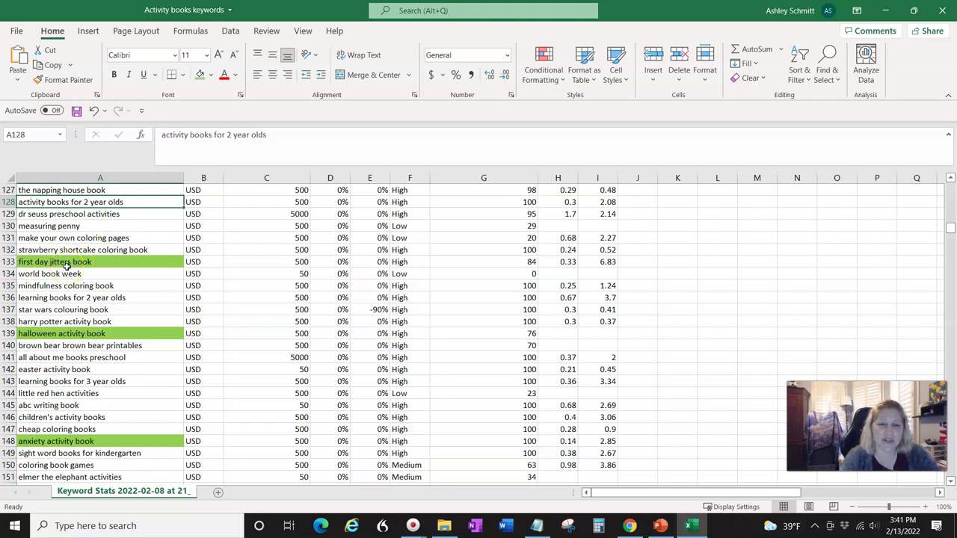
left_click(60, 261)
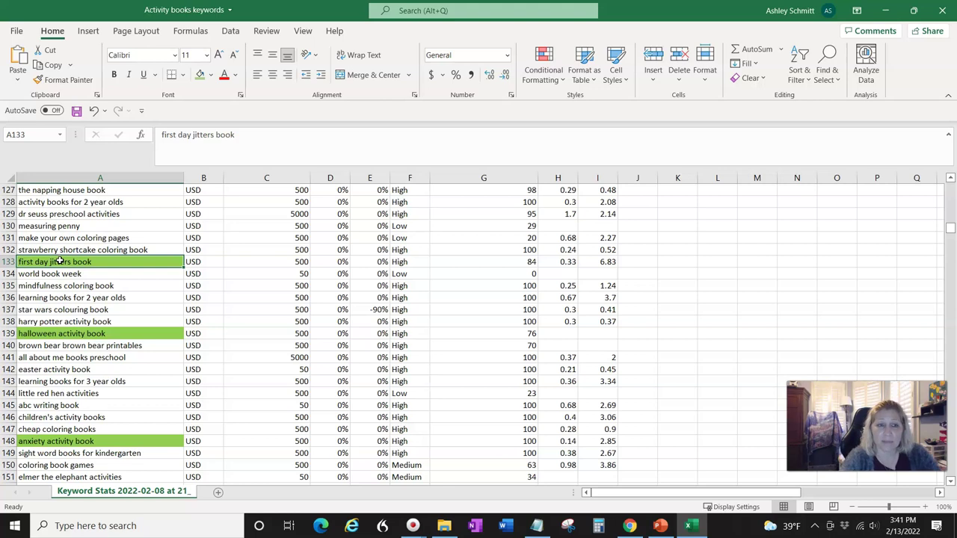
left_click(57, 262)
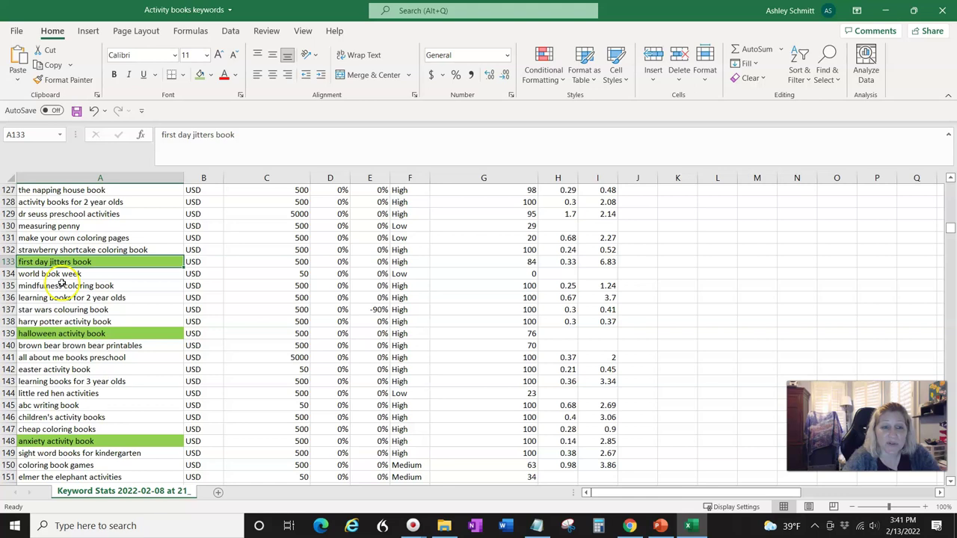
left_click(104, 298)
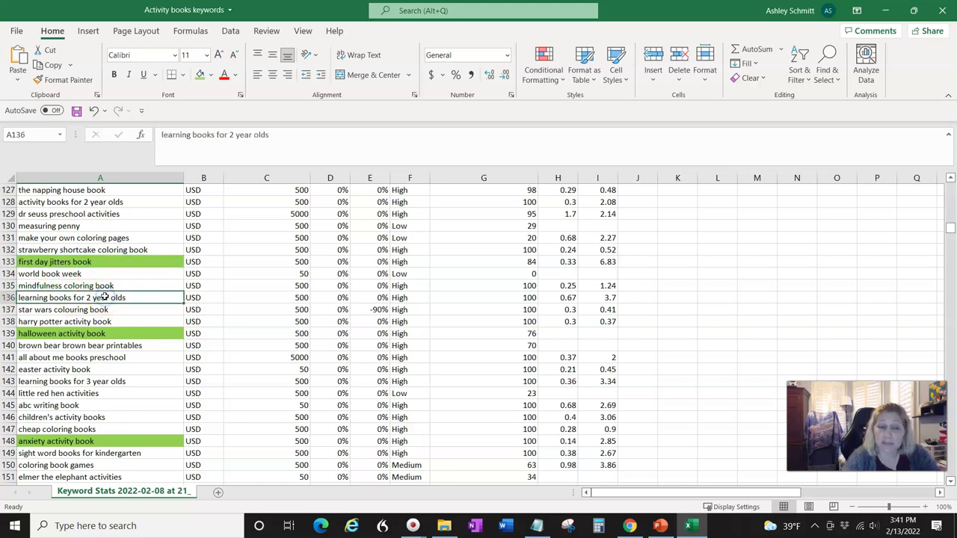
scroll(104, 297, "down", 1)
scroll(105, 297, "down", 1)
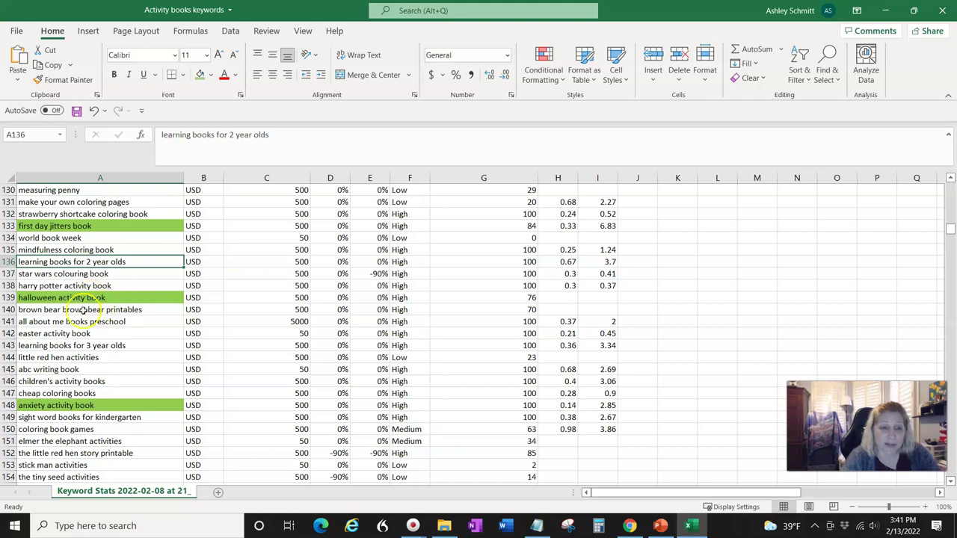
scroll(60, 316, "down", 1)
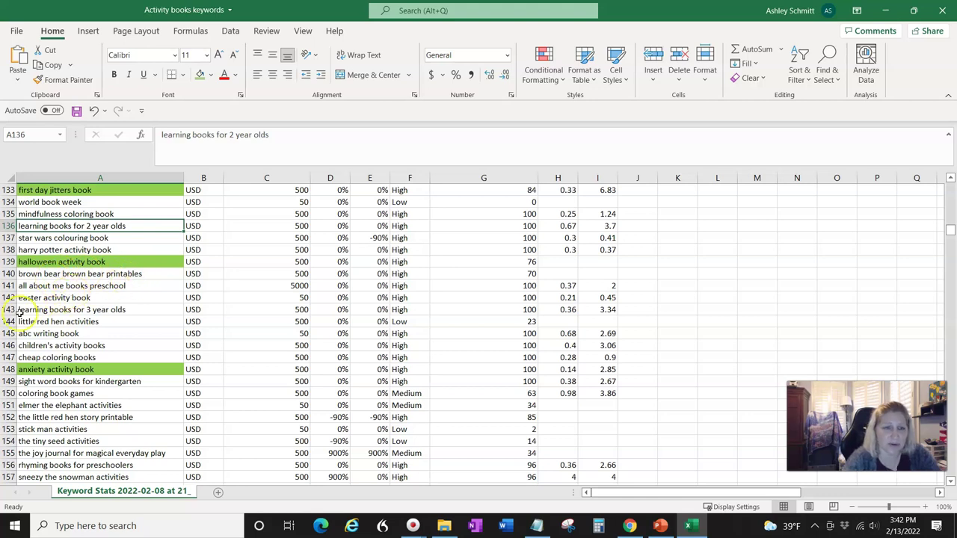
scroll(36, 321, "down", 1)
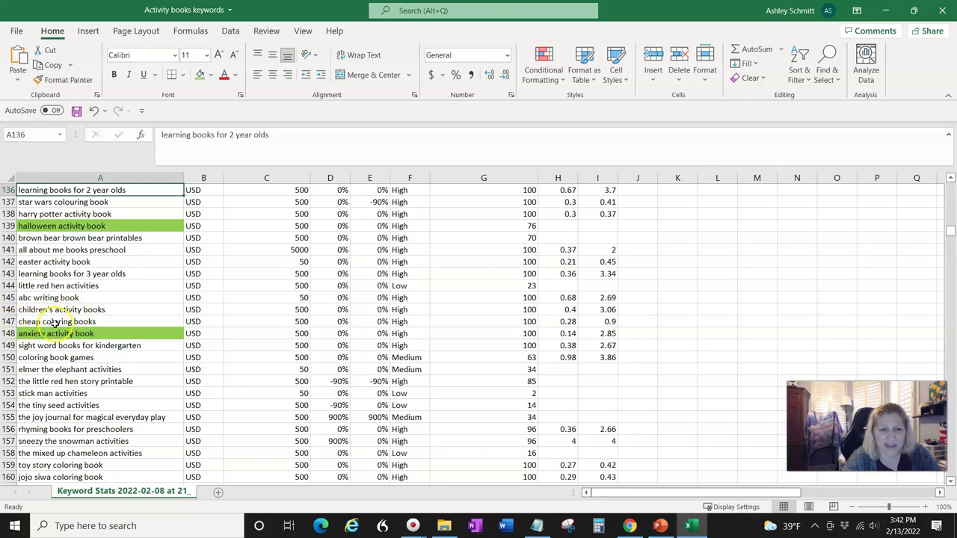
Step: Examine the keywords around the green-marked "anxiety activity book" and check "the tiny seed activities" in cell A154
scroll(112, 325, "down", 1)
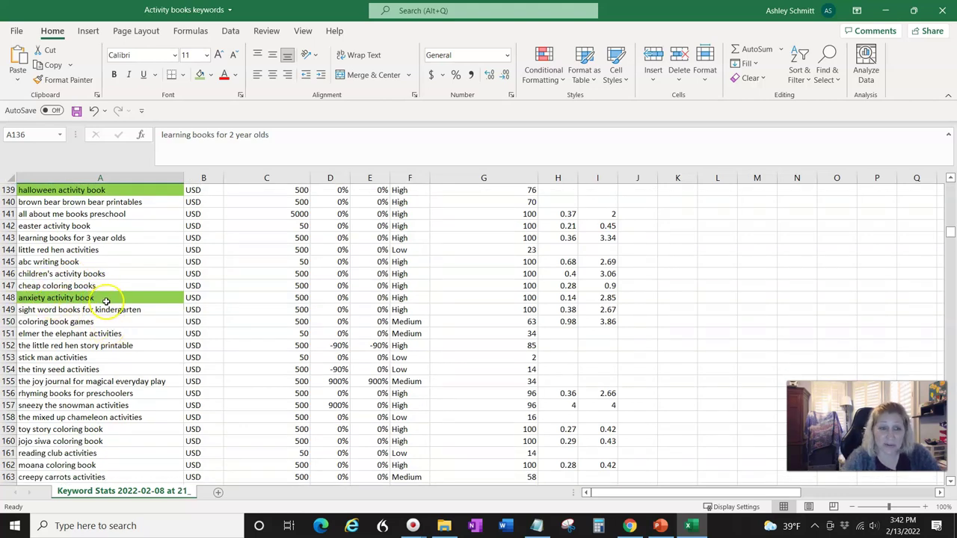
scroll(103, 299, "down", 2)
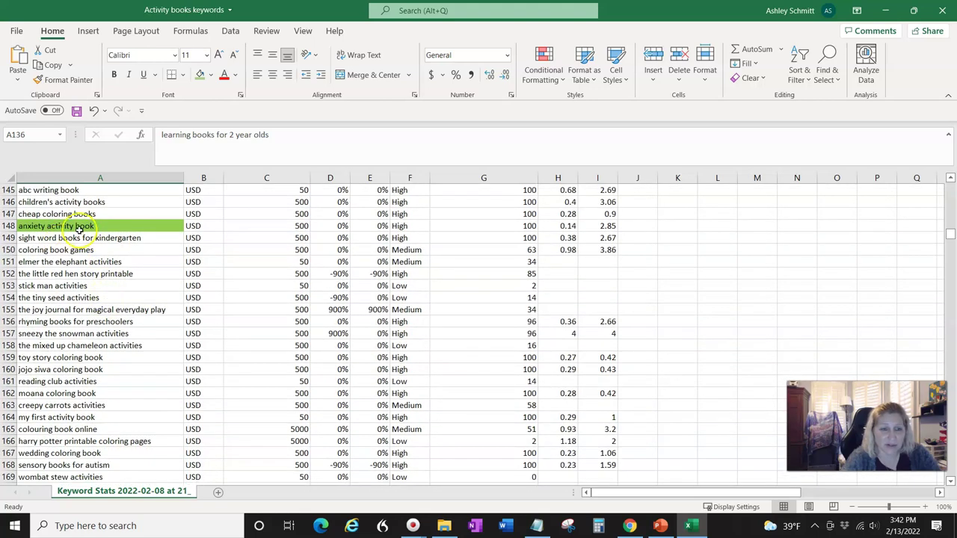
left_click(97, 297)
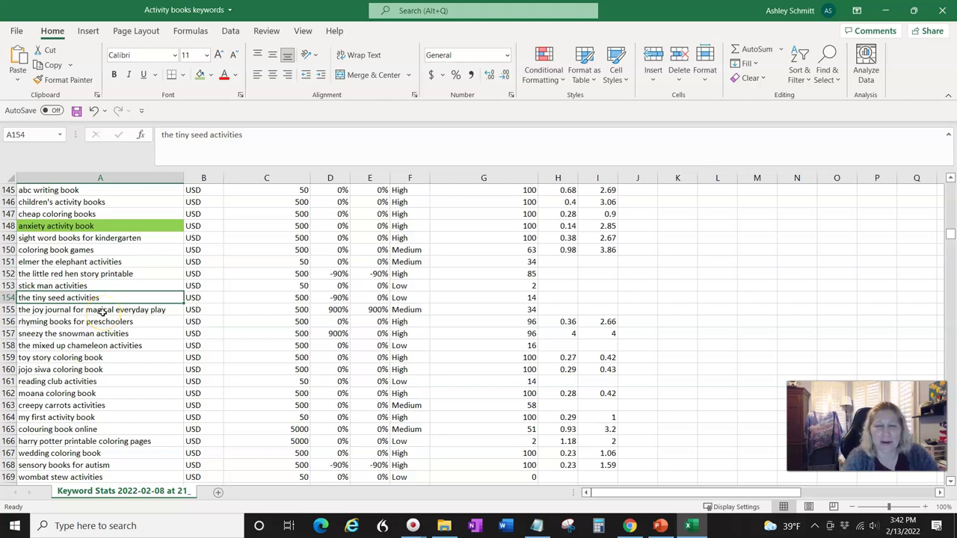
scroll(100, 317, "down", 1)
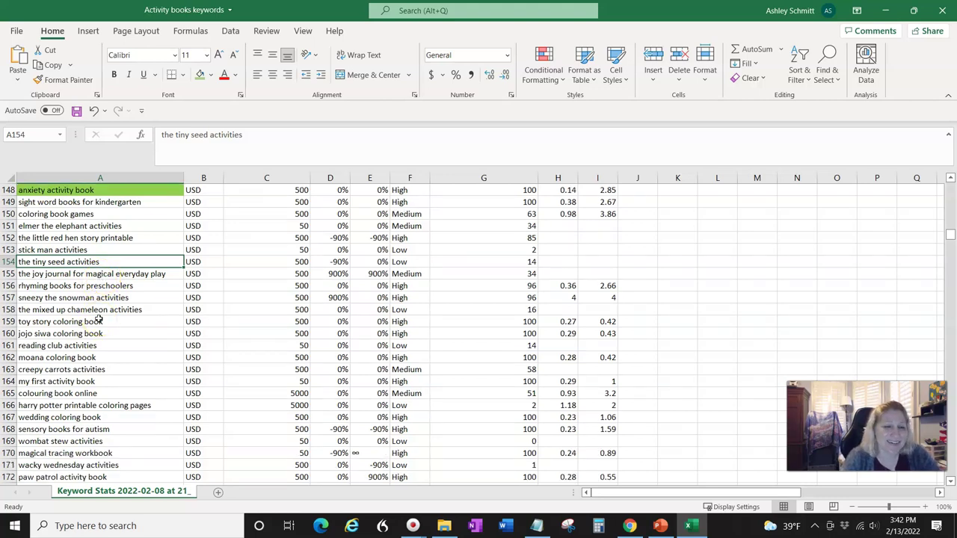
scroll(98, 320, "down", 1)
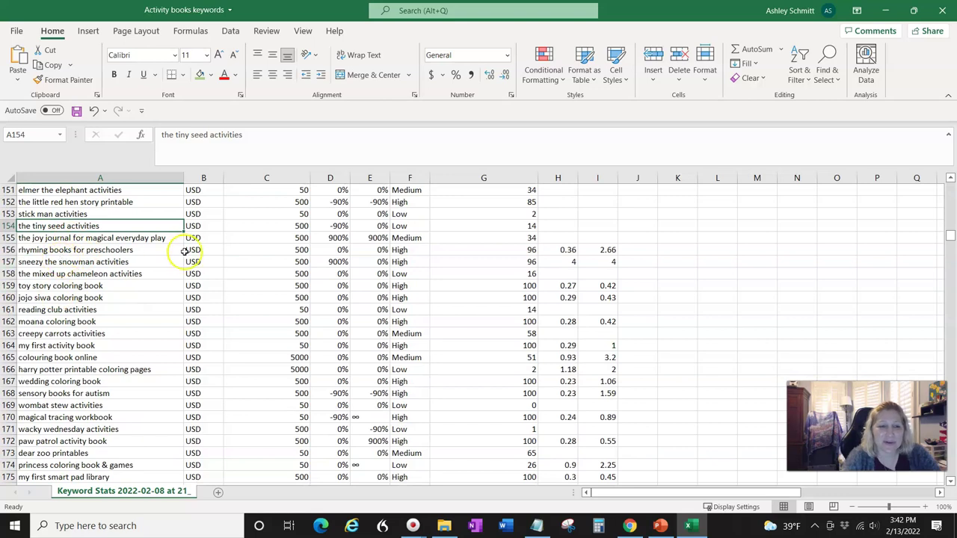
Step: Look through the keywords below row 157 for niche ideas, down to "rainbow fish drawing" in cell A188
scroll(156, 303, "down", 3)
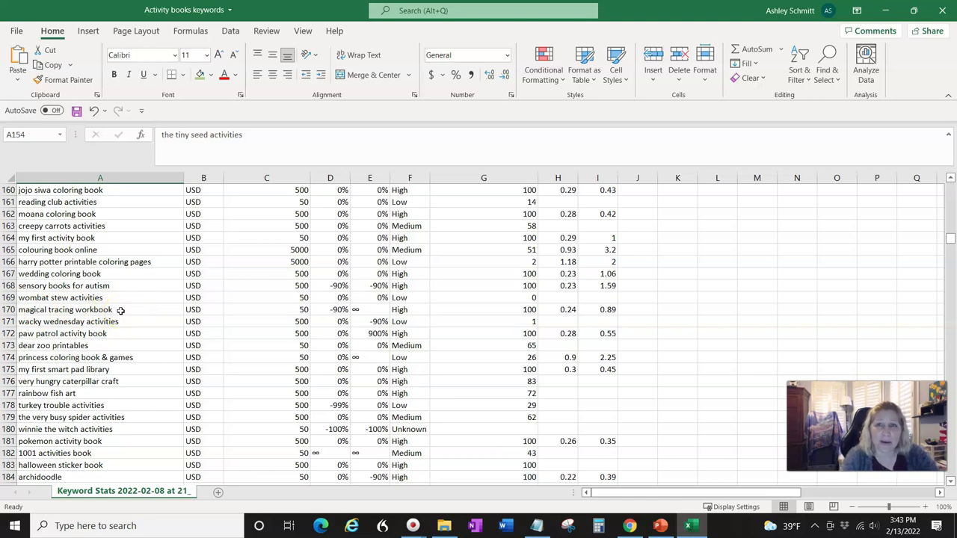
scroll(121, 310, "down", 1)
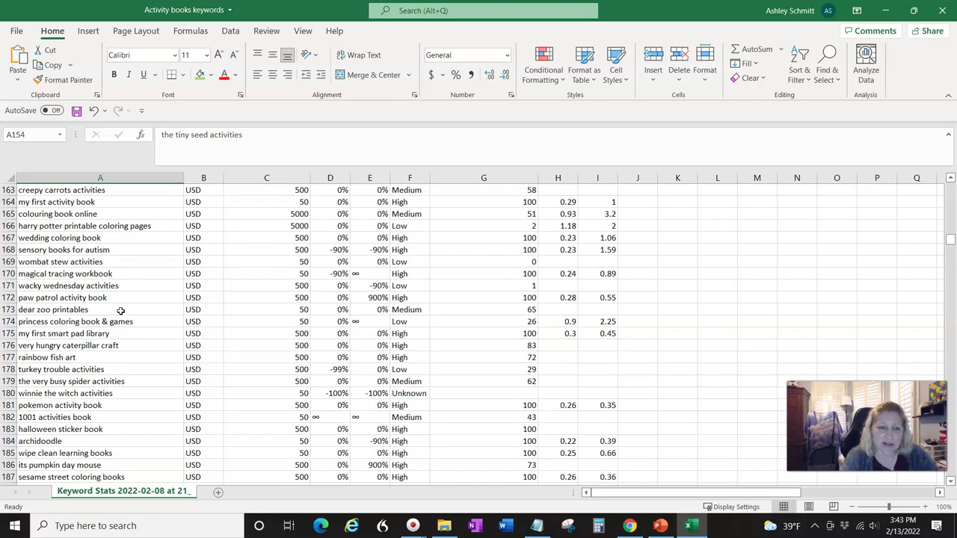
scroll(120, 310, "down", 2)
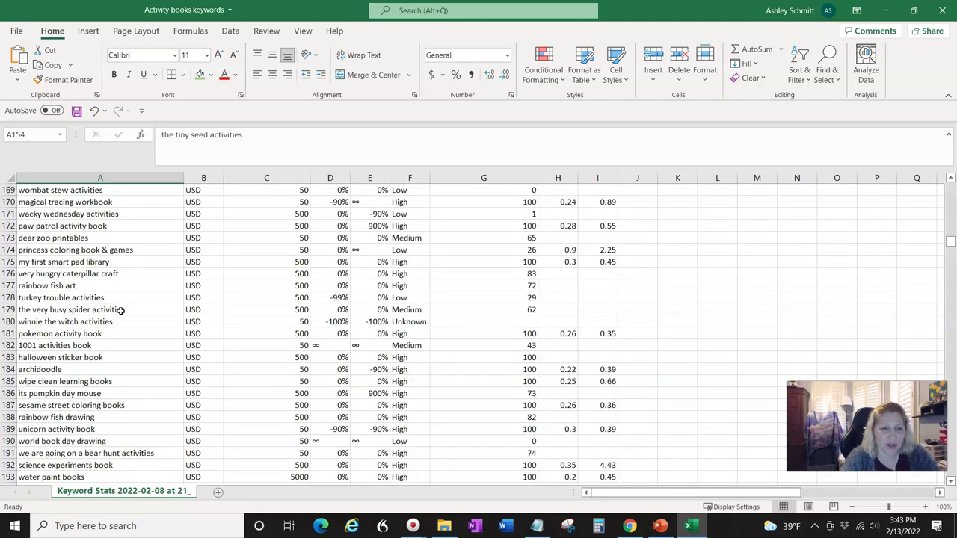
scroll(120, 312, "down", 2)
scroll(120, 312, "down", 1)
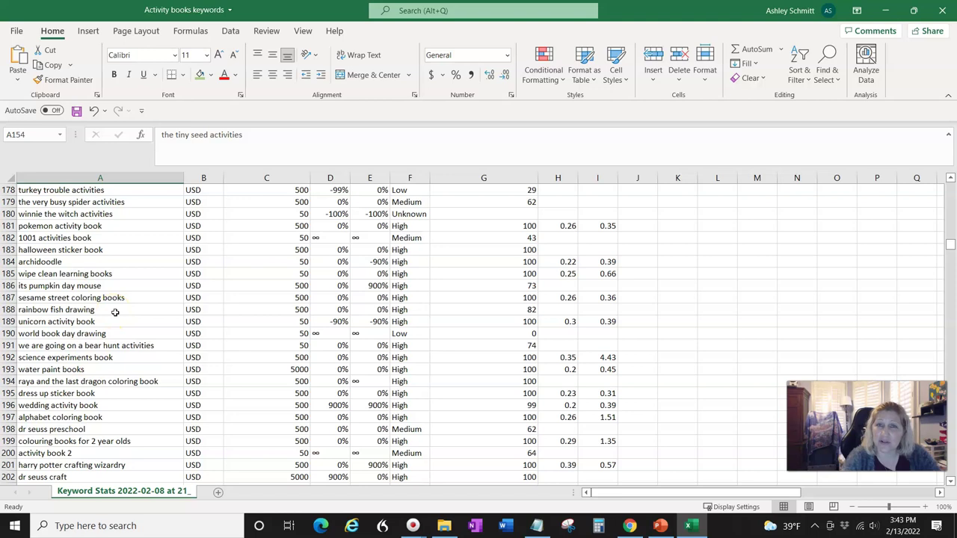
left_click(115, 312)
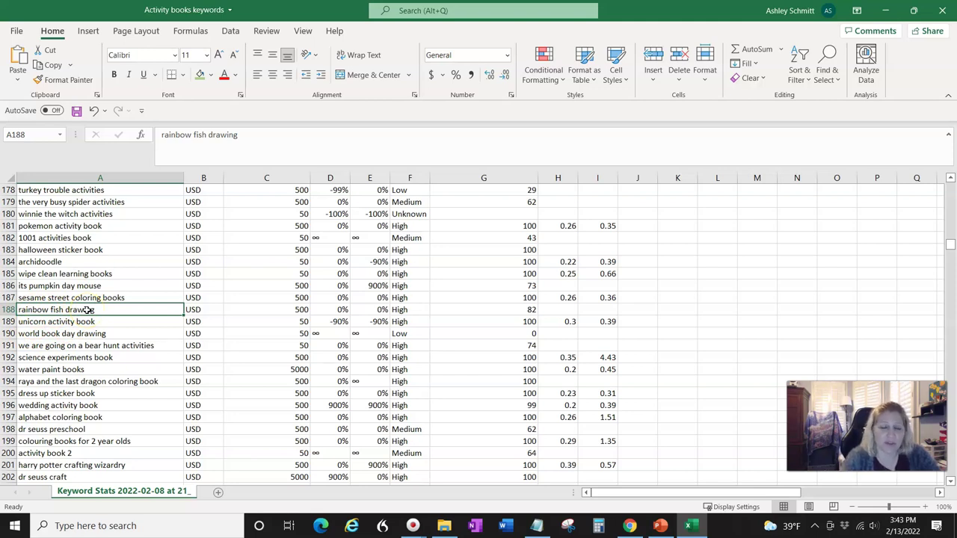
Step: Review the keywords below row 188 and check "365 science experiments" in cell A239
scroll(88, 309, "down", 4)
scroll(87, 309, "down", 2)
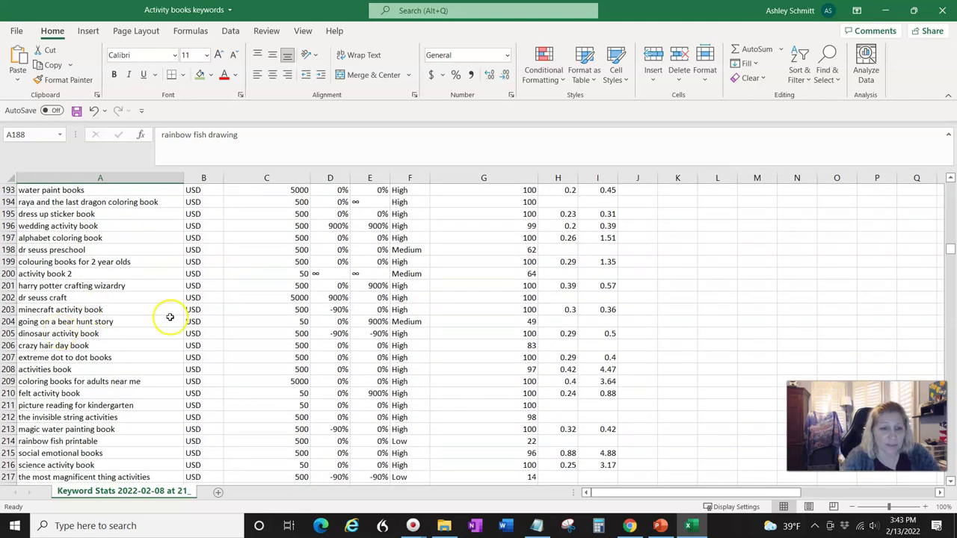
scroll(137, 335, "down", 1)
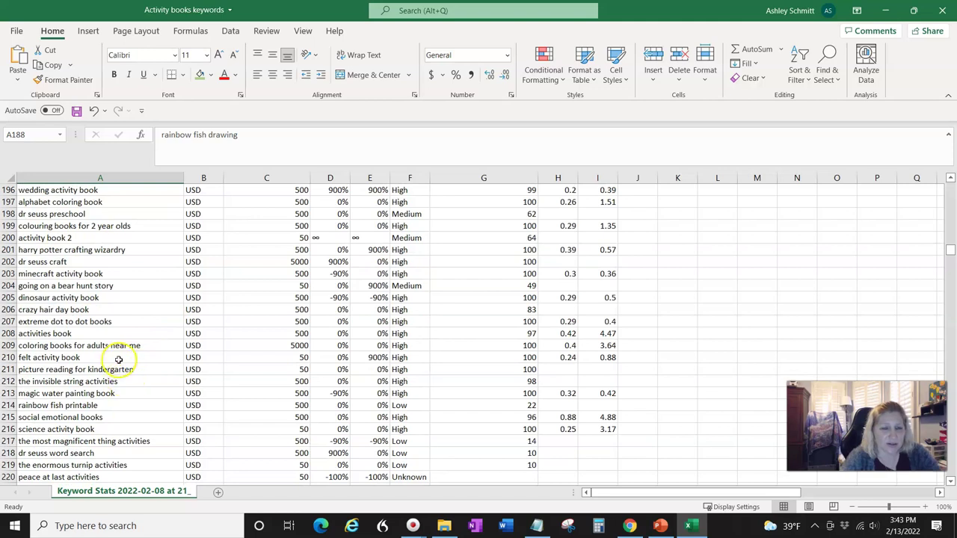
scroll(118, 359, "down", 2)
scroll(118, 360, "down", 1)
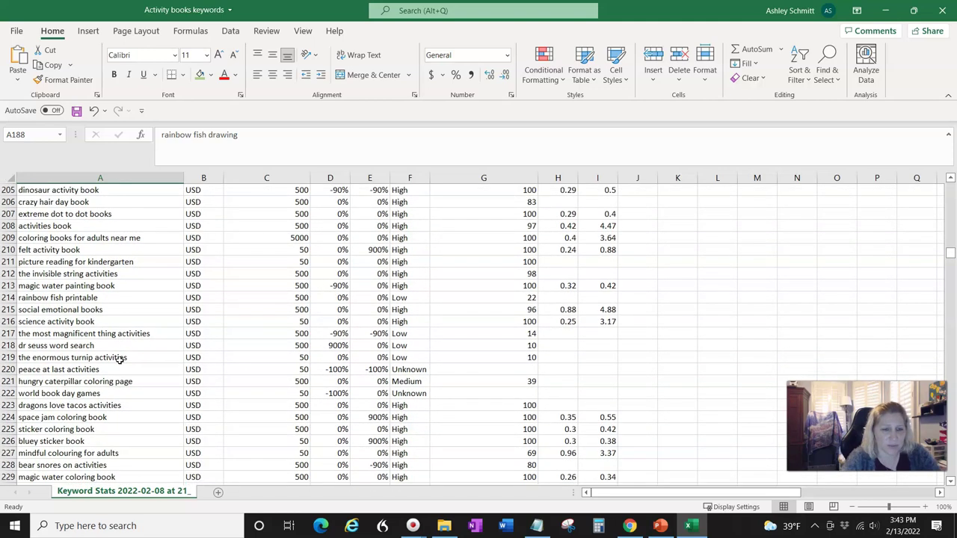
scroll(118, 360, "down", 3)
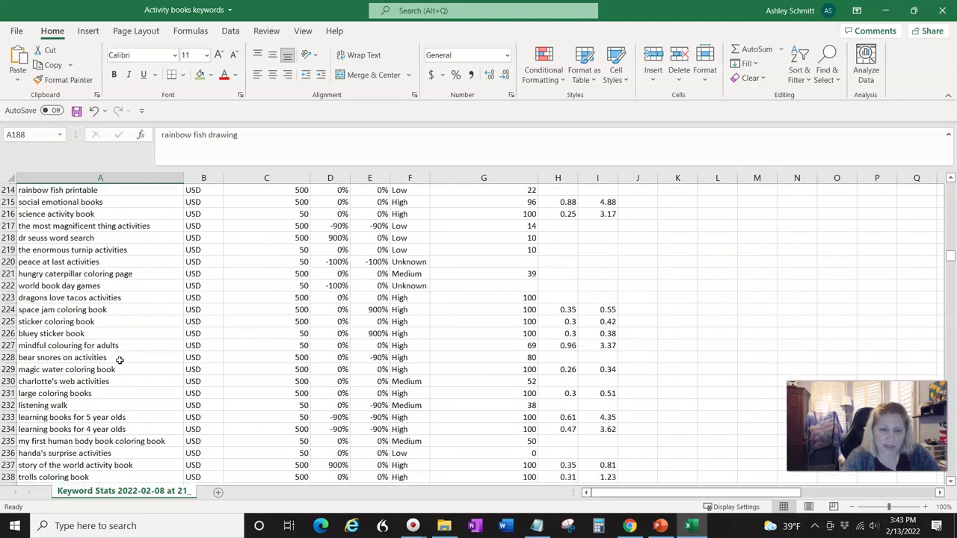
scroll(119, 359, "down", 4)
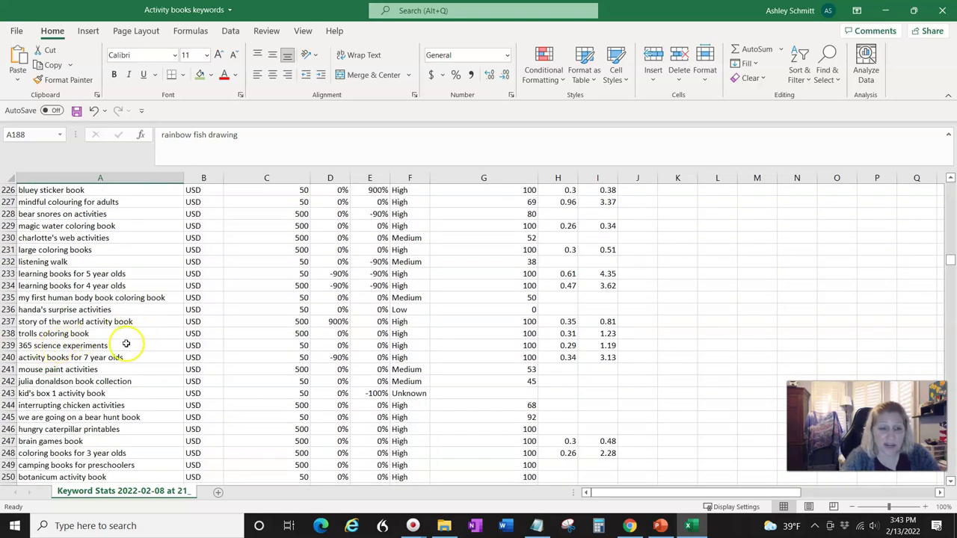
left_click(123, 345)
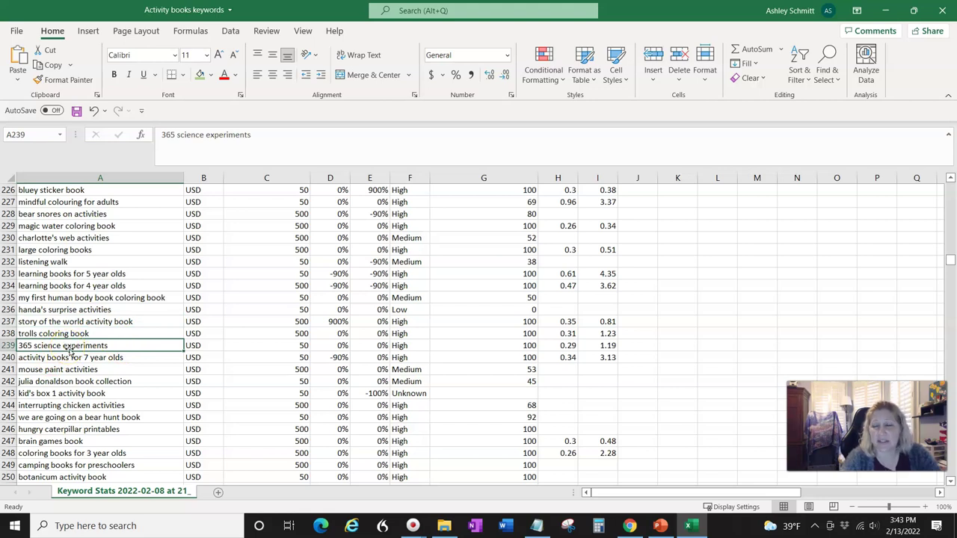
Step: Scan the keywords below row 239 for niche ideas, including "yes i have anxiety activity book" in row 289
scroll(70, 351, "down", 5)
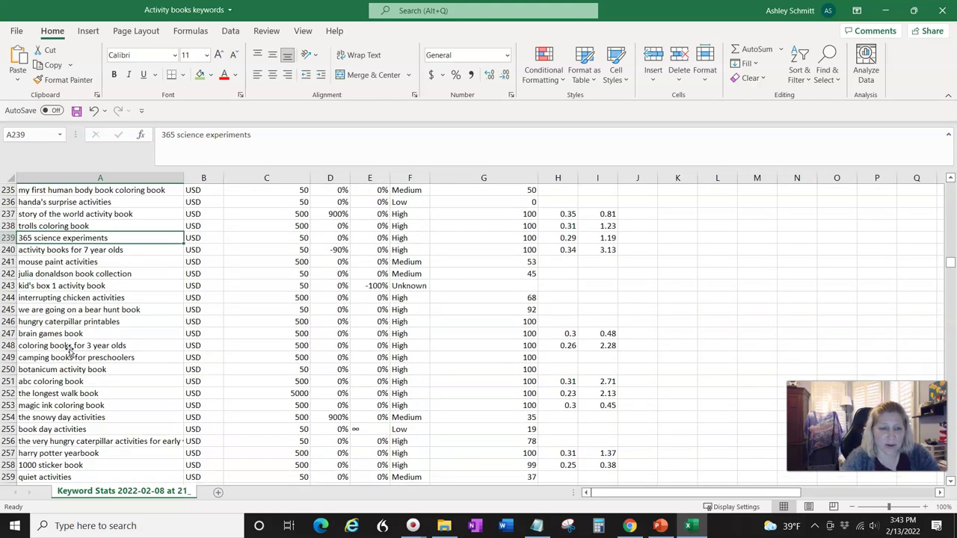
scroll(70, 349, "down", 5)
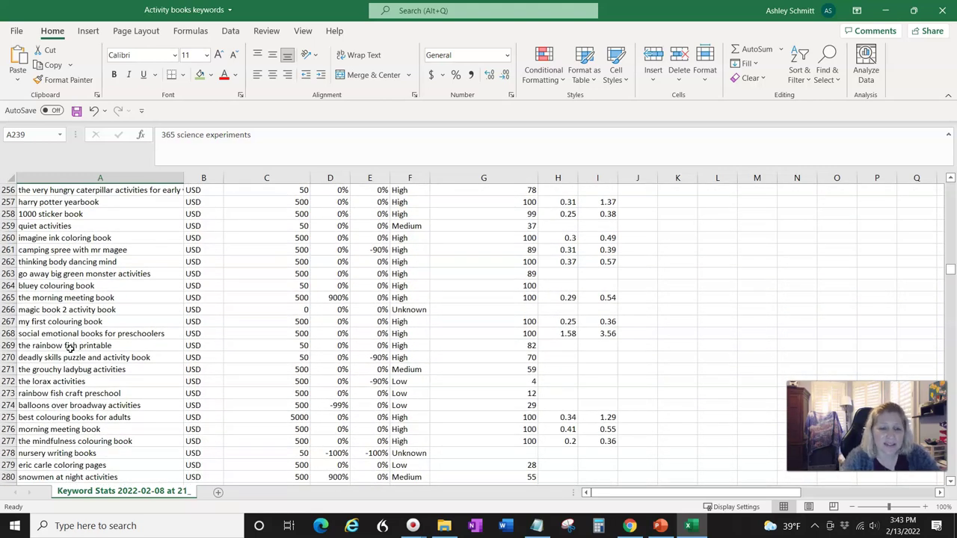
scroll(69, 349, "down", 5)
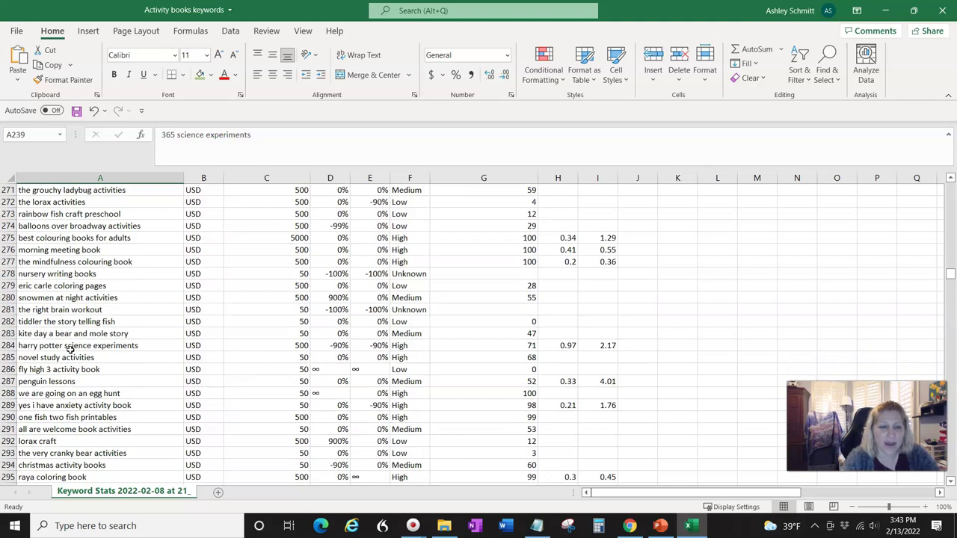
scroll(70, 348, "down", 1)
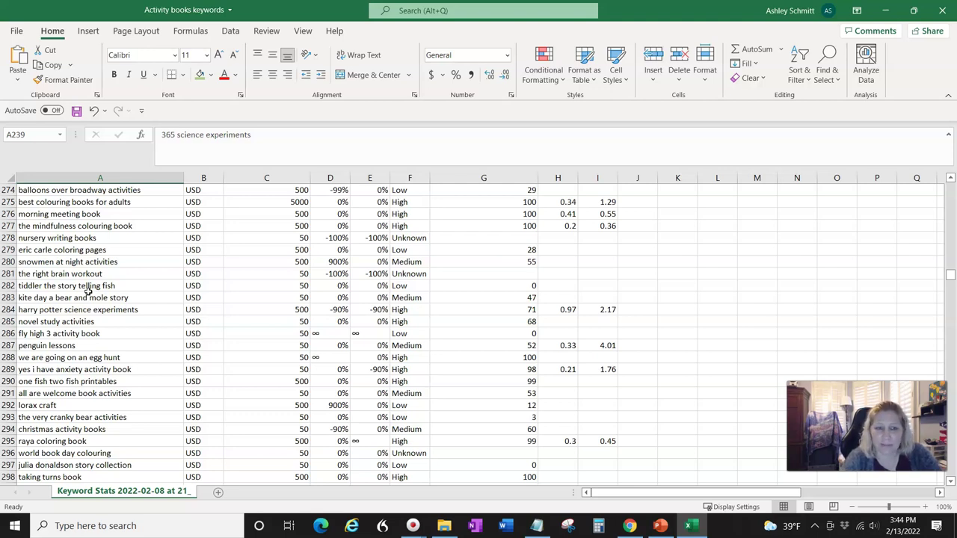
scroll(88, 291, "down", 1)
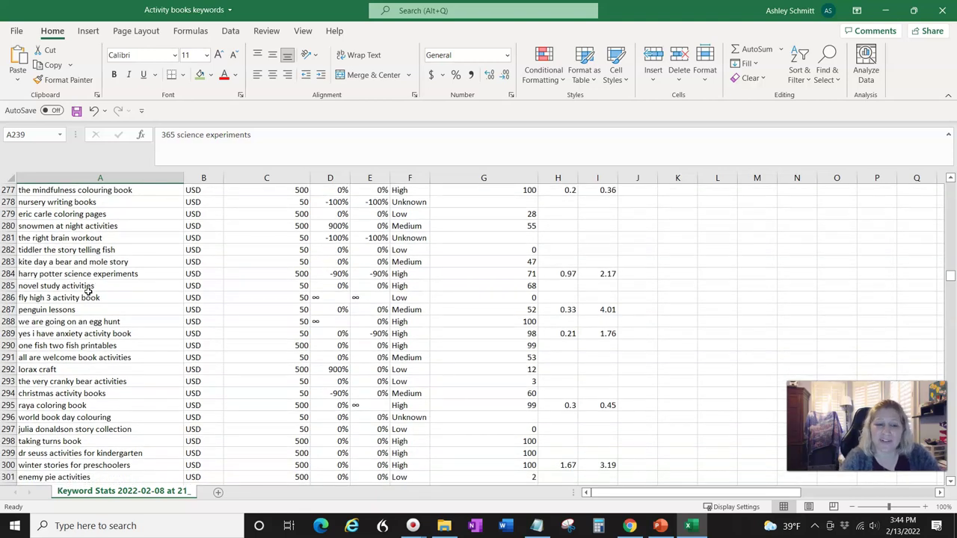
Step: Examine the green-marked keywords "the chakras activity book and journal" in row 305 and "phonics activity book" in row 322
scroll(88, 291, "down", 4)
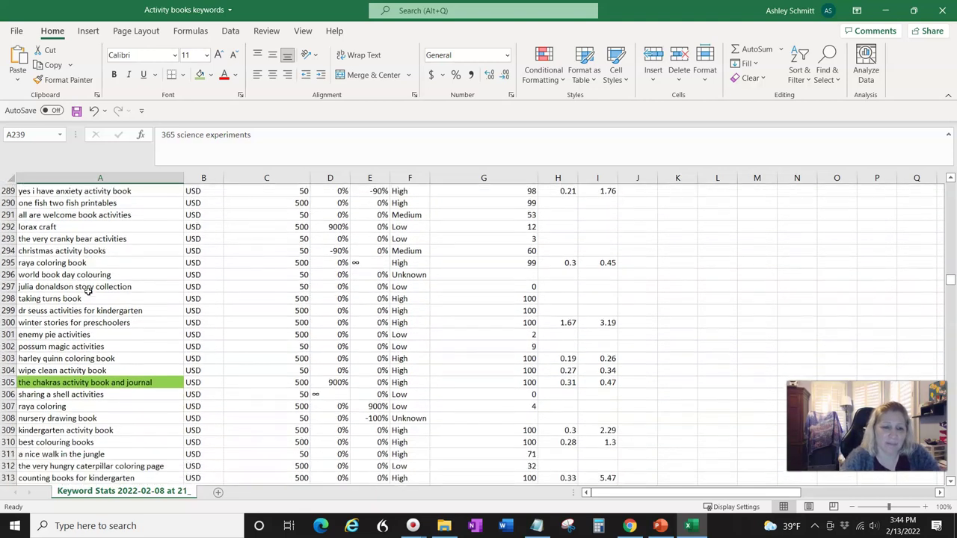
scroll(89, 291, "down", 3)
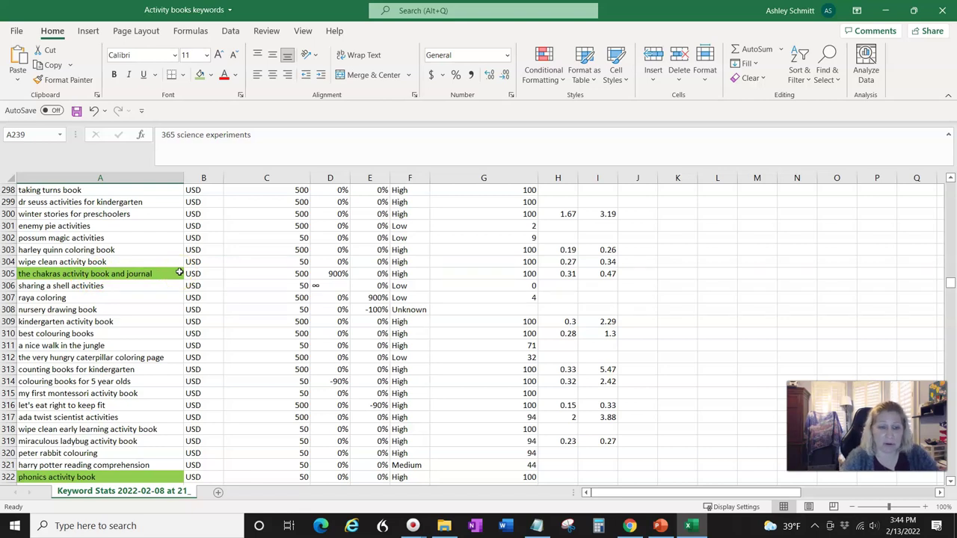
scroll(179, 274, "down", 2)
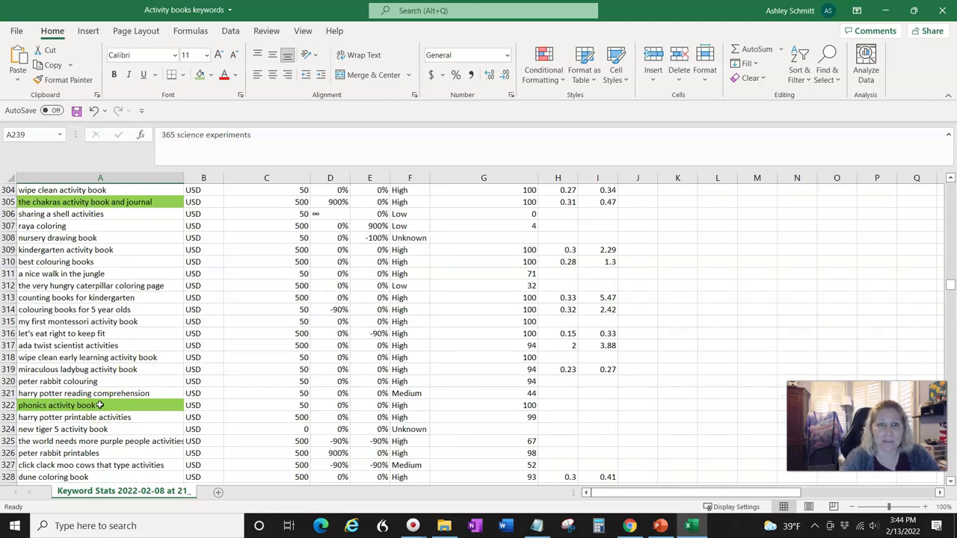
scroll(99, 405, "down", 2)
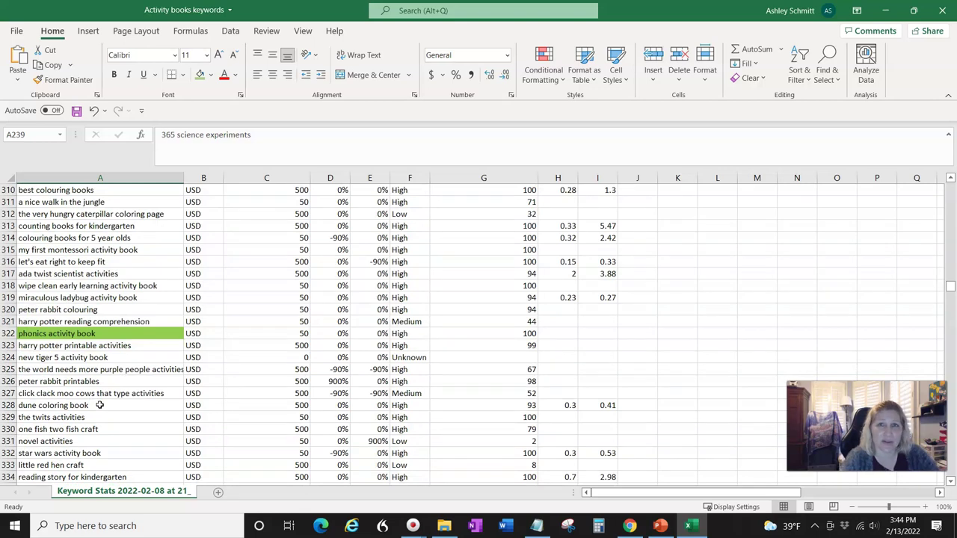
scroll(100, 405, "down", 2)
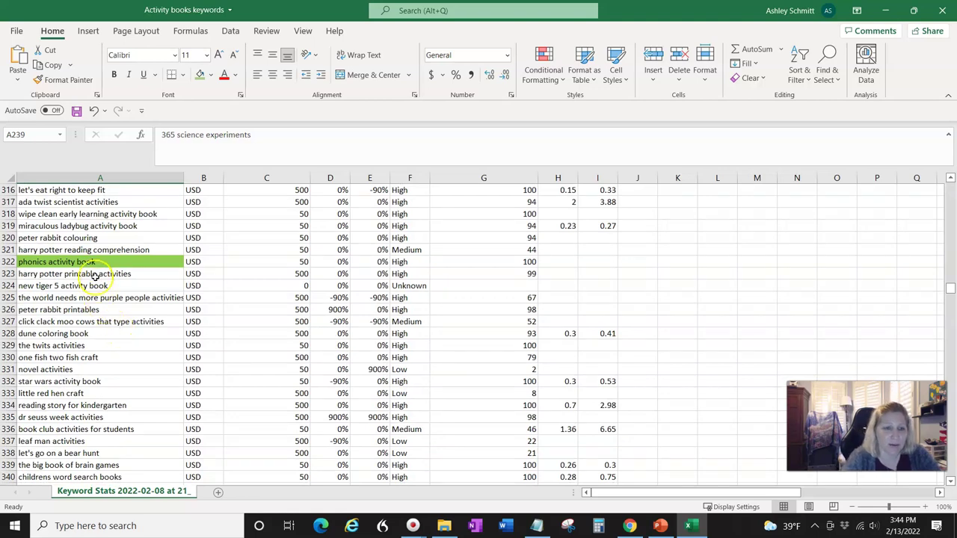
Step: Review the keywords below row 340, including the green-marked "sports books for middle schoolers" and "adventure date book couples"
scroll(99, 282, "down", 3)
scroll(103, 287, "down", 12)
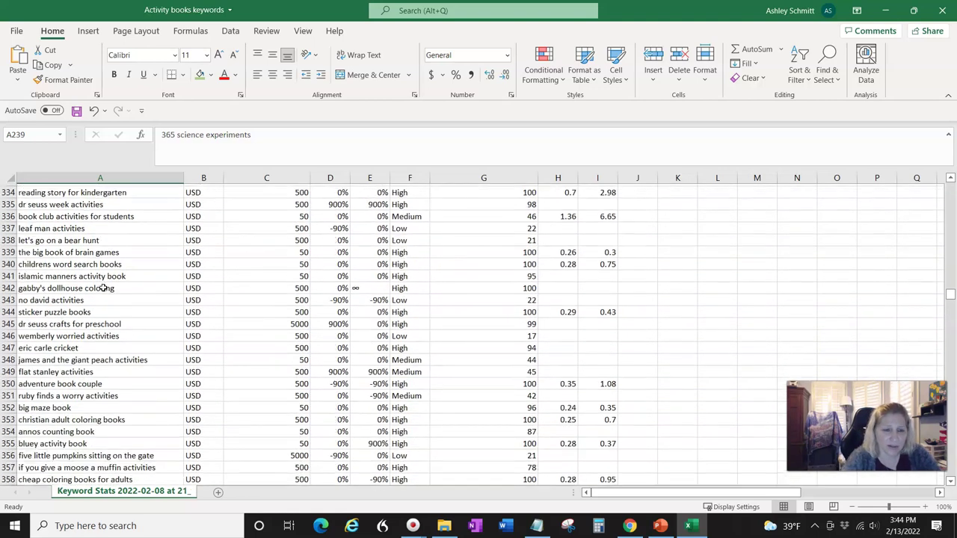
scroll(104, 441, "down", 2)
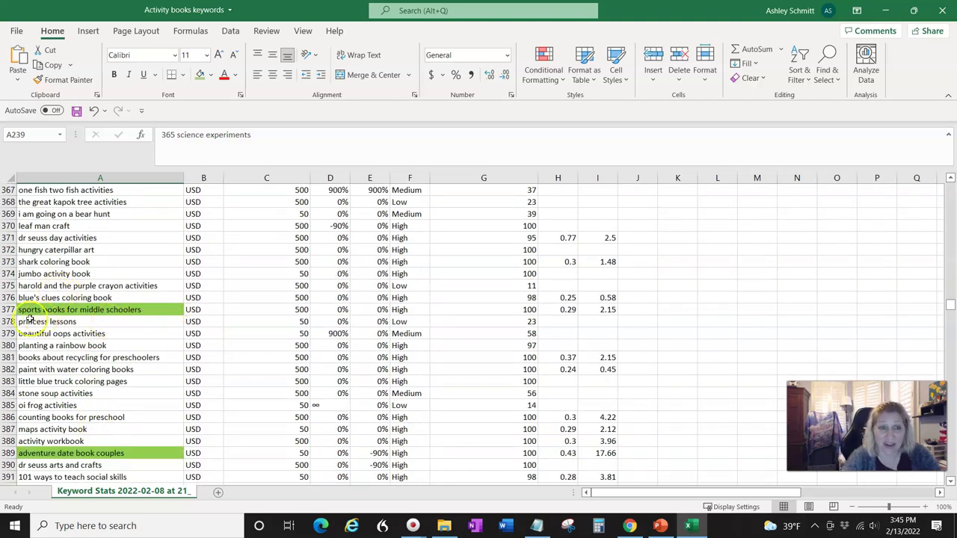
scroll(112, 329, "down", 3)
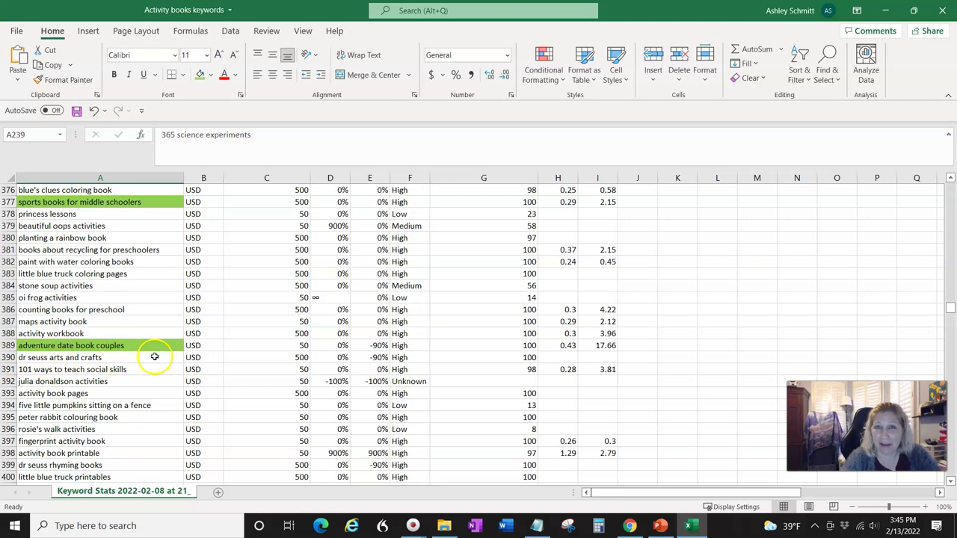
scroll(156, 358, "down", 4)
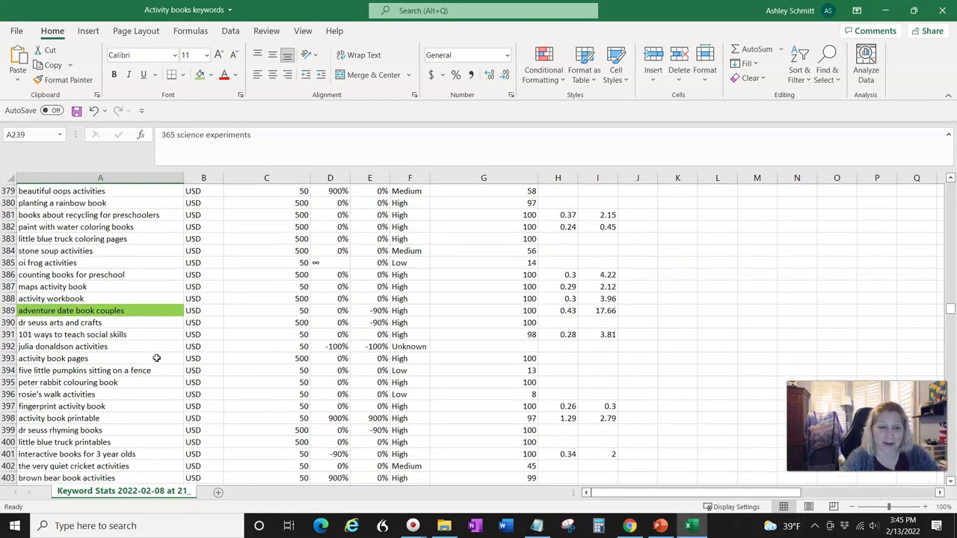
scroll(156, 358, "up", 1)
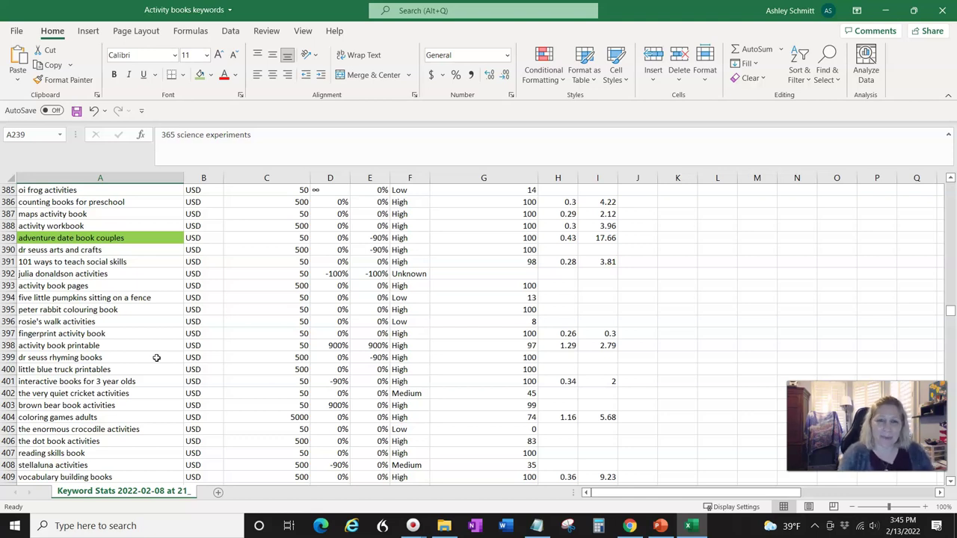
scroll(156, 358, "up", 1)
scroll(156, 357, "down", 3)
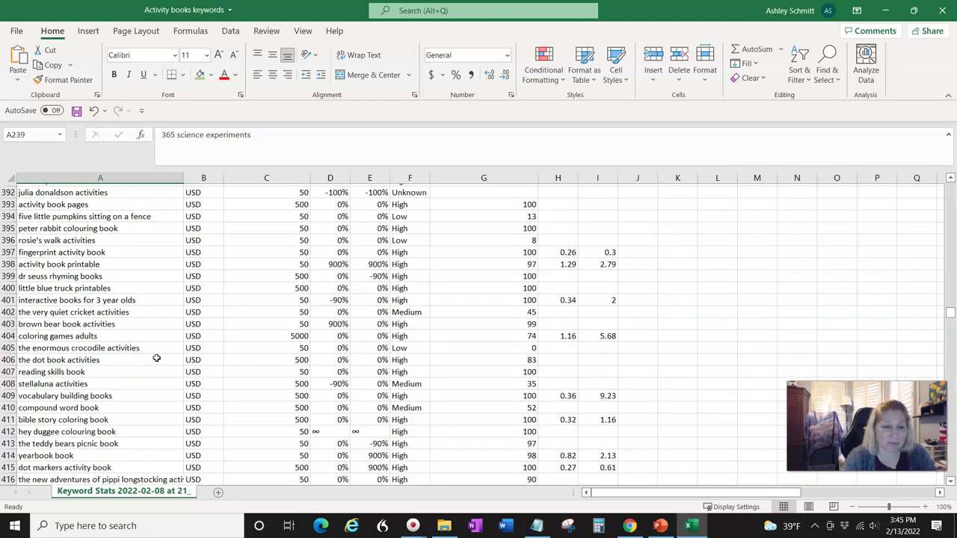
Step: Look through the green-marked keywords from "big activity book for anxious people" in row 497 to "interactive books for preschoolers" in row 533
scroll(156, 358, "down", 10)
scroll(156, 358, "down", 20)
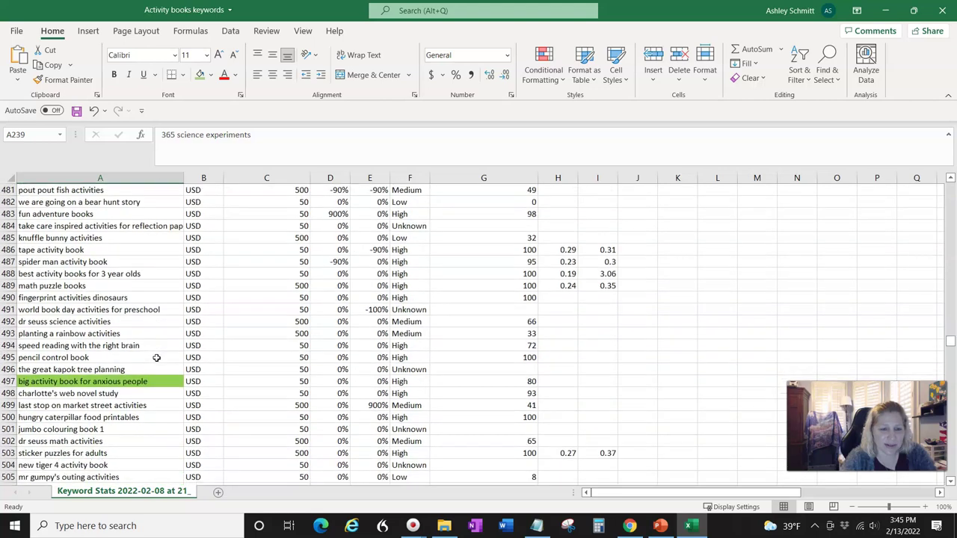
scroll(139, 402, "down", 4)
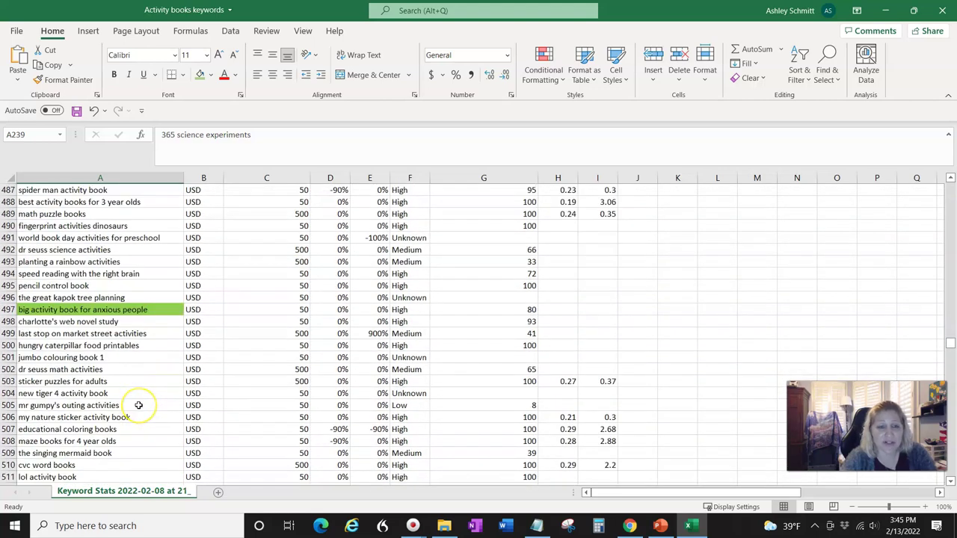
scroll(138, 405, "down", 9)
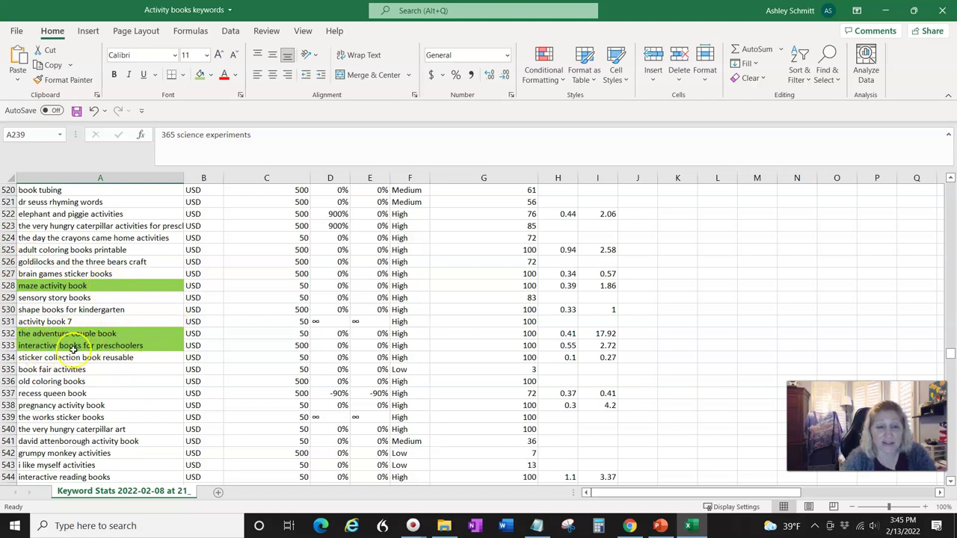
Step: Scan the remaining keywords below row 533 and select the green-marked "activities to teach vocabulary to preschoolers" in row 911
scroll(174, 345, "down", 12)
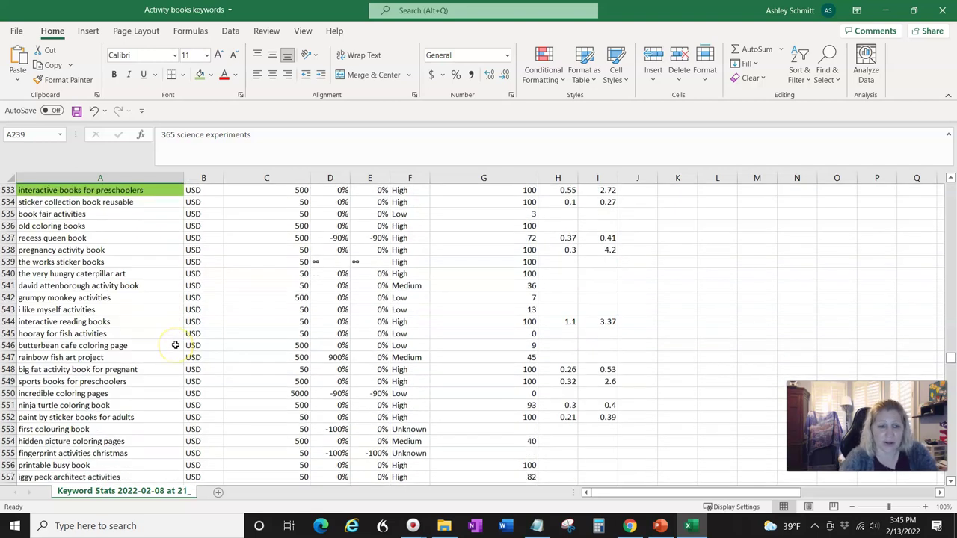
scroll(175, 345, "down", 19)
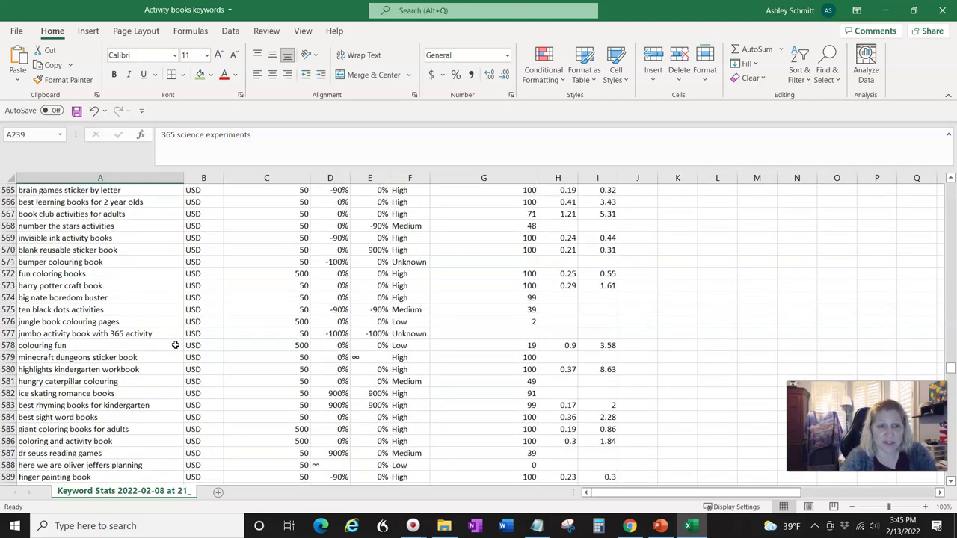
scroll(175, 346, "down", 18)
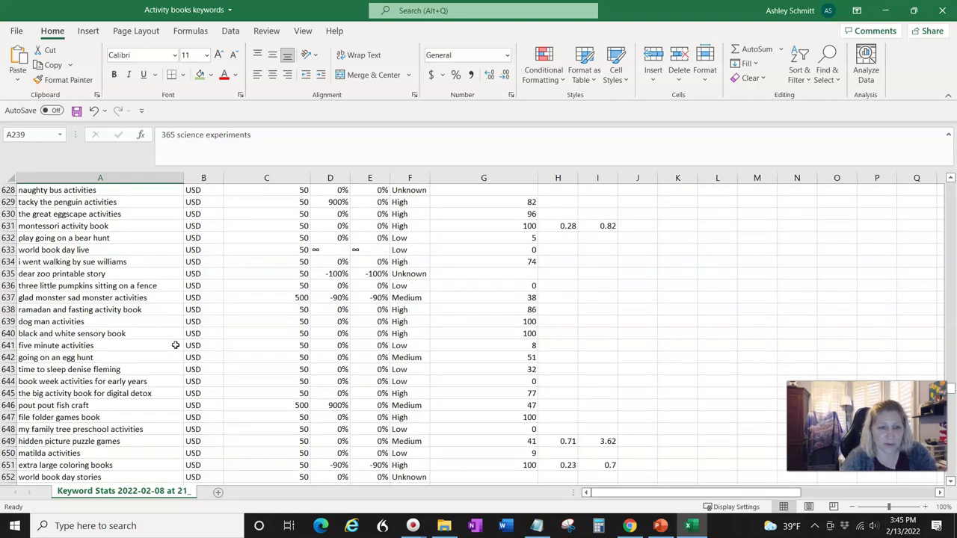
scroll(177, 345, "down", 20)
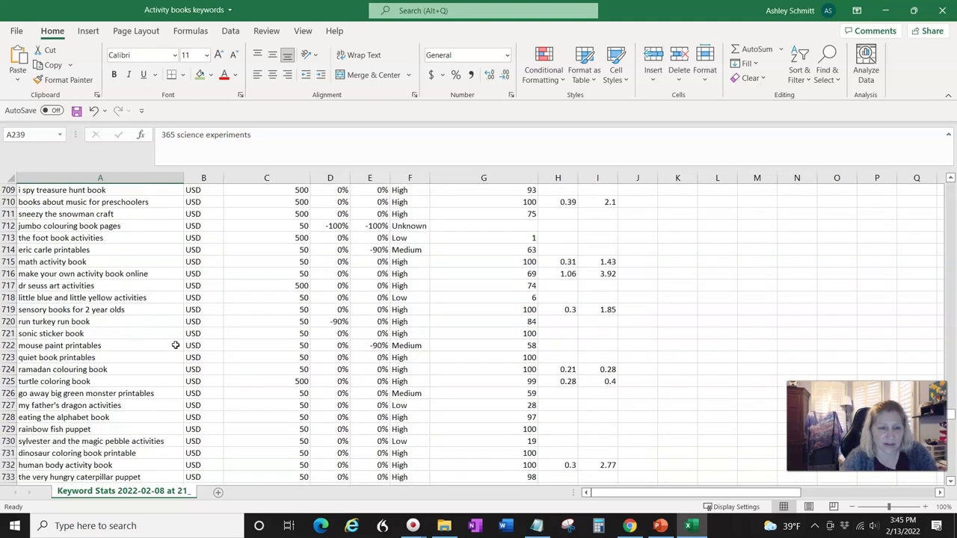
scroll(176, 345, "down", 20)
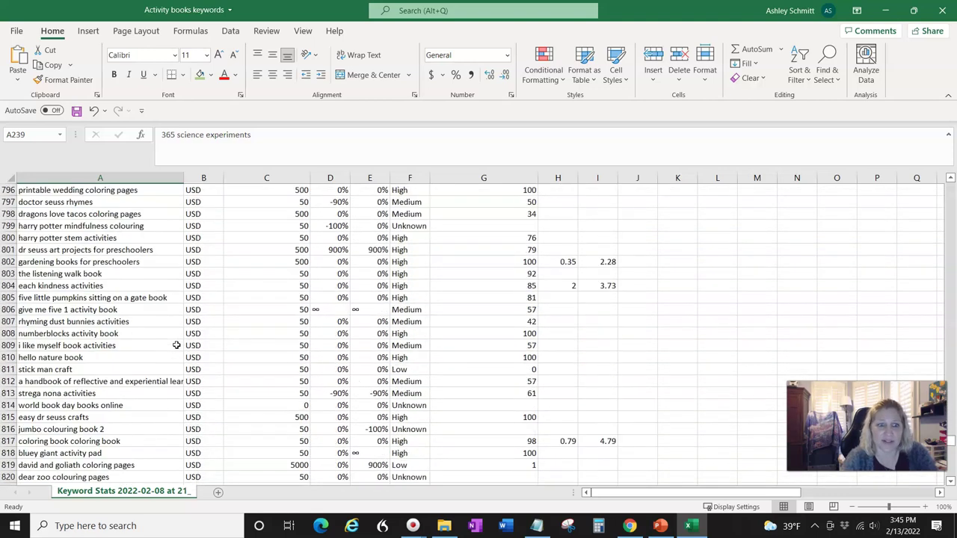
scroll(177, 345, "down", 18)
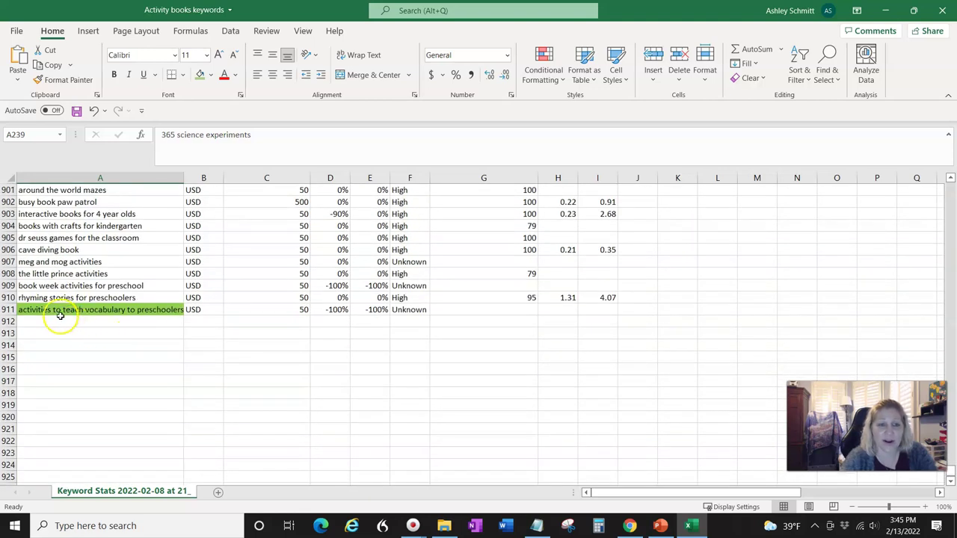
left_click(174, 311)
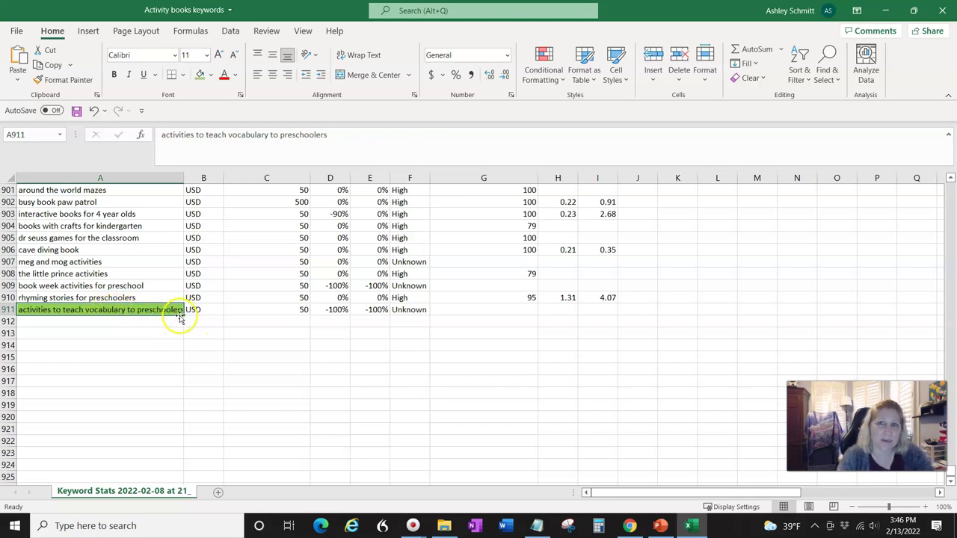
Step: Return from the end of the keyword list to its first rows, around "activity book" and "family adventure book"
scroll(137, 329, "up", 9)
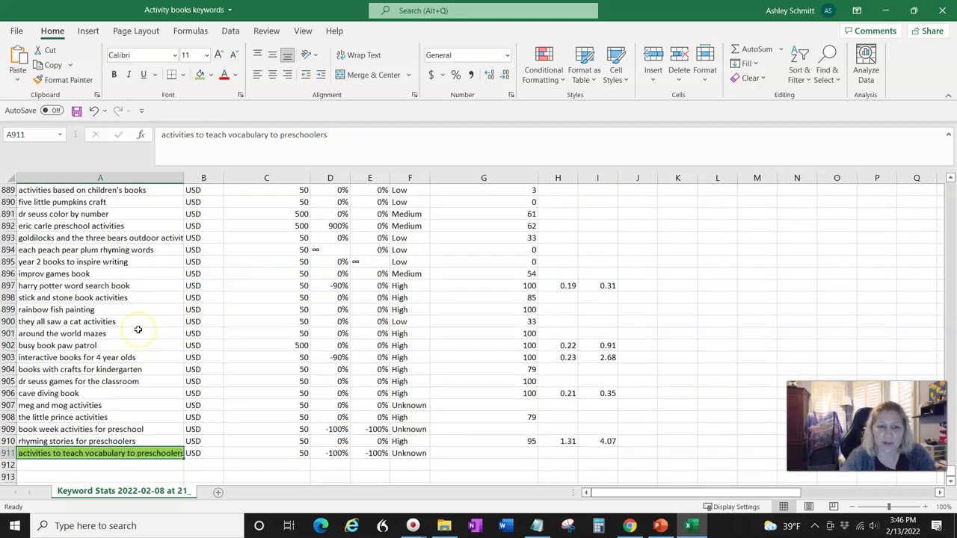
scroll(138, 328, "up", 20)
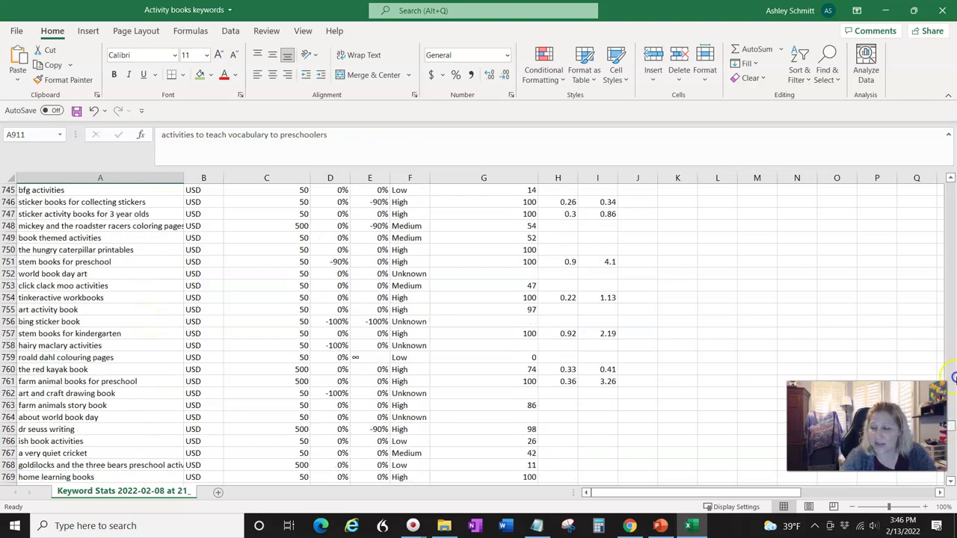
left_click_drag(952, 202, 952, 191)
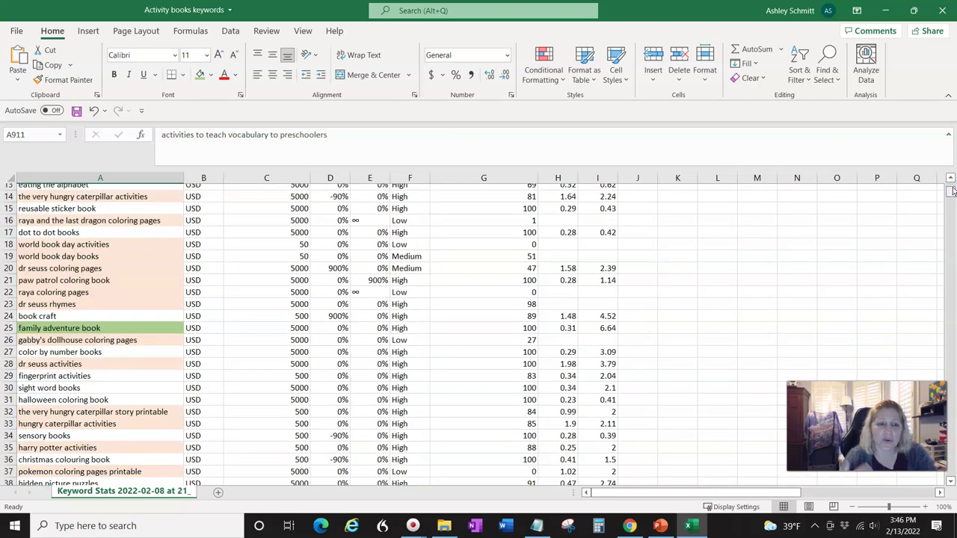
scroll(284, 305, "up", 3)
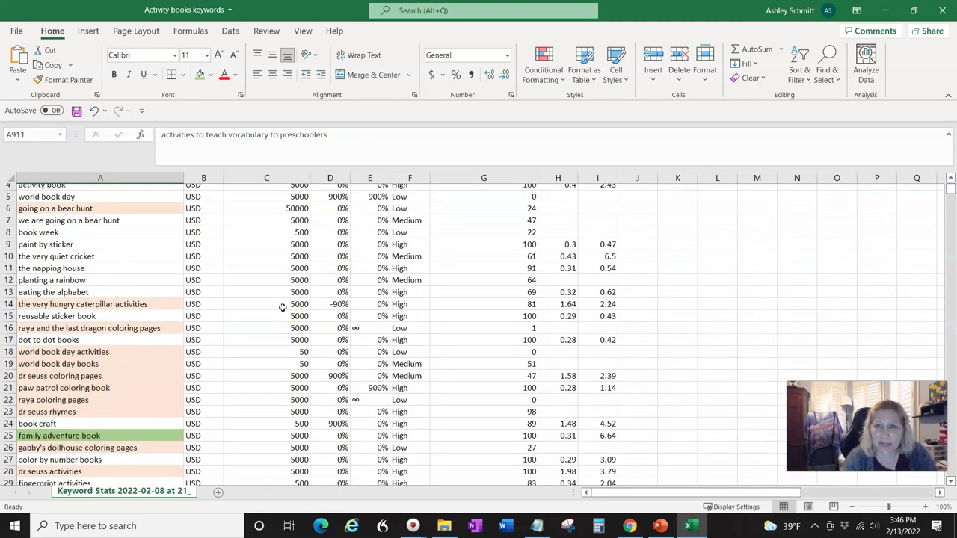
scroll(192, 331, "up", 1)
Step: Review the colour-marked keywords from row 13 to "the big fat activity book for pregnant people" in row 87, and return to the list's beginning
scroll(114, 289, "down", 4)
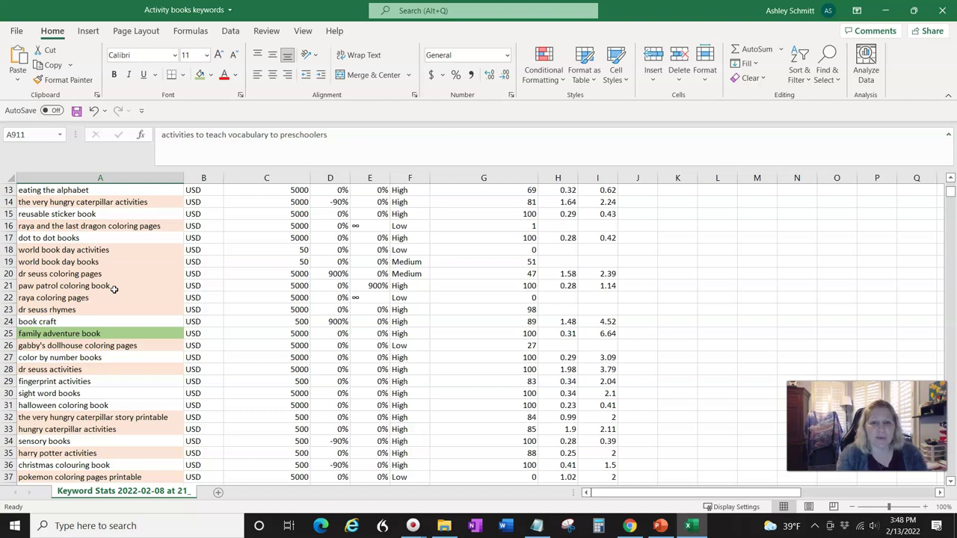
scroll(270, 302, "down", 6)
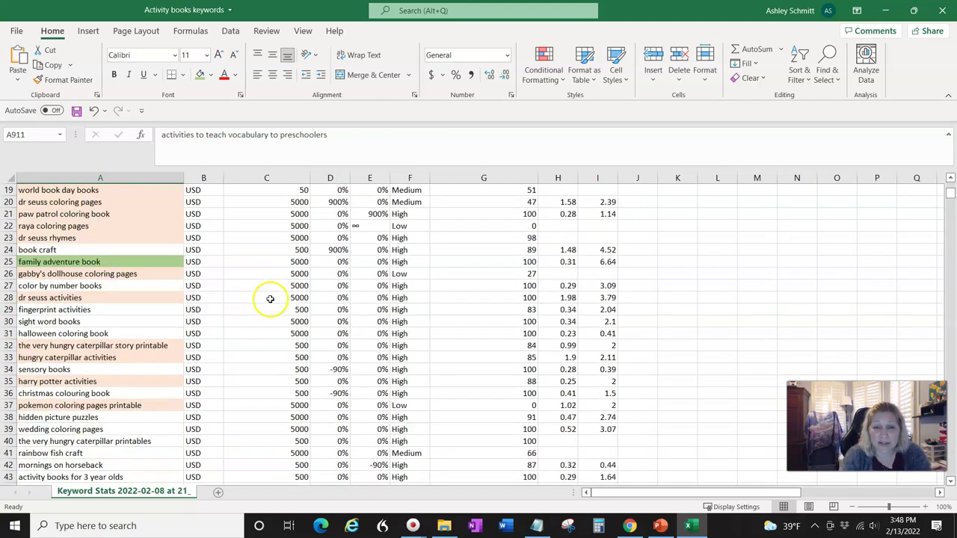
scroll(270, 302, "down", 1)
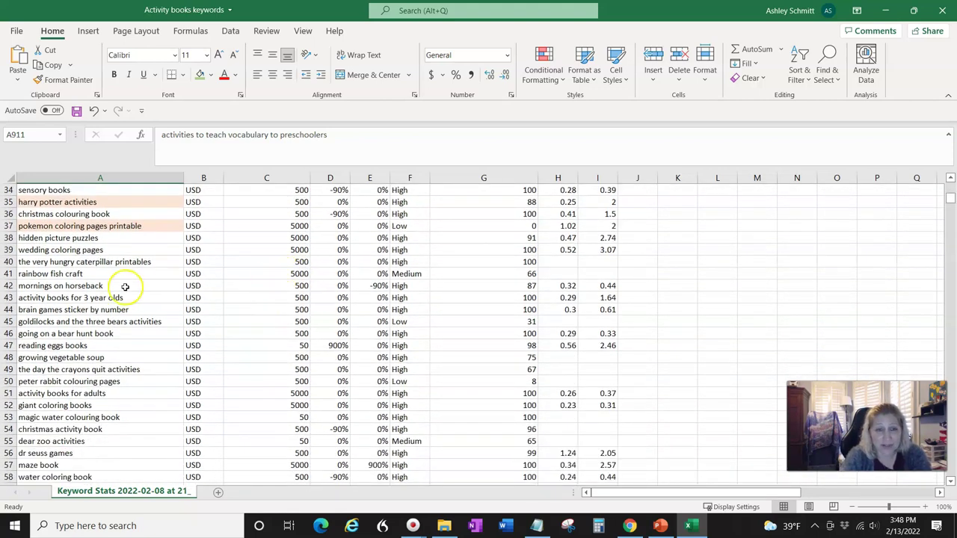
scroll(251, 321, "down", 4)
scroll(251, 320, "down", 9)
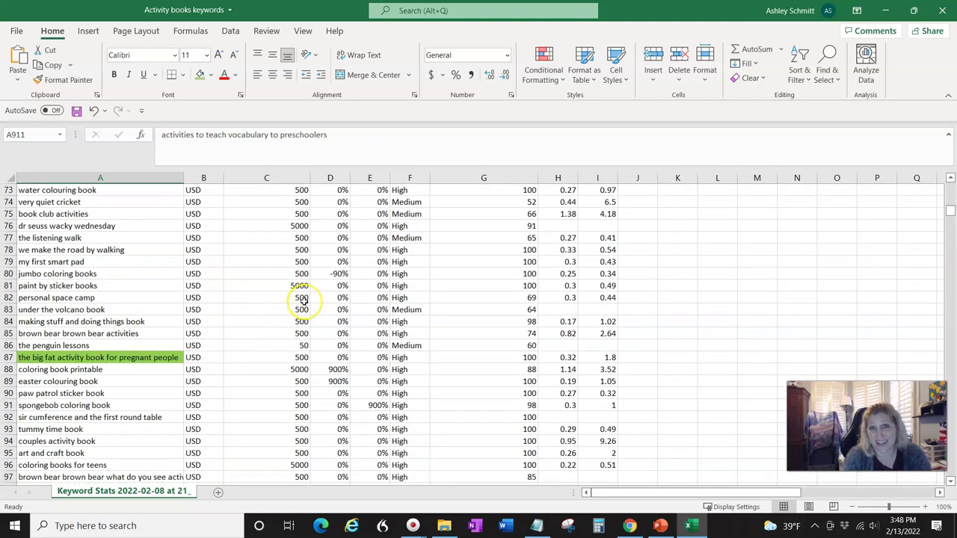
scroll(301, 302, "up", 9)
scroll(303, 299, "up", 15)
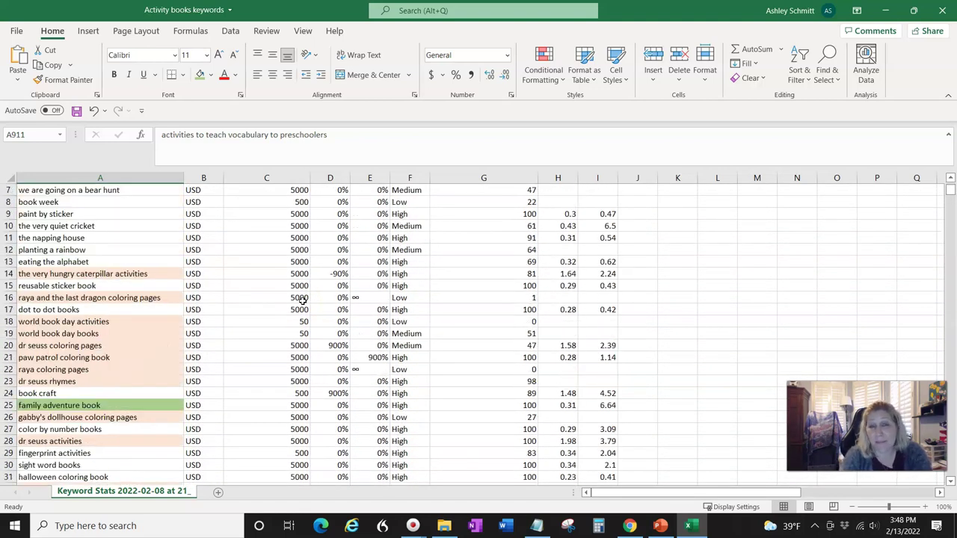